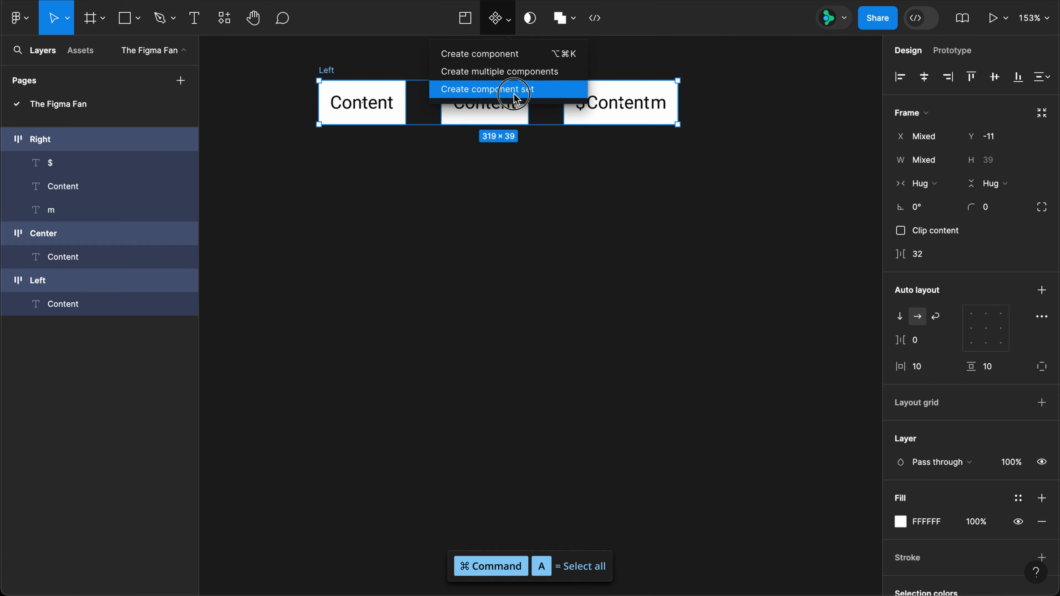
# Step: Combine the three selected frames into a component set and name it Cell
pyautogui.click(507, 89)
pyautogui.doubleClick(338, 47)
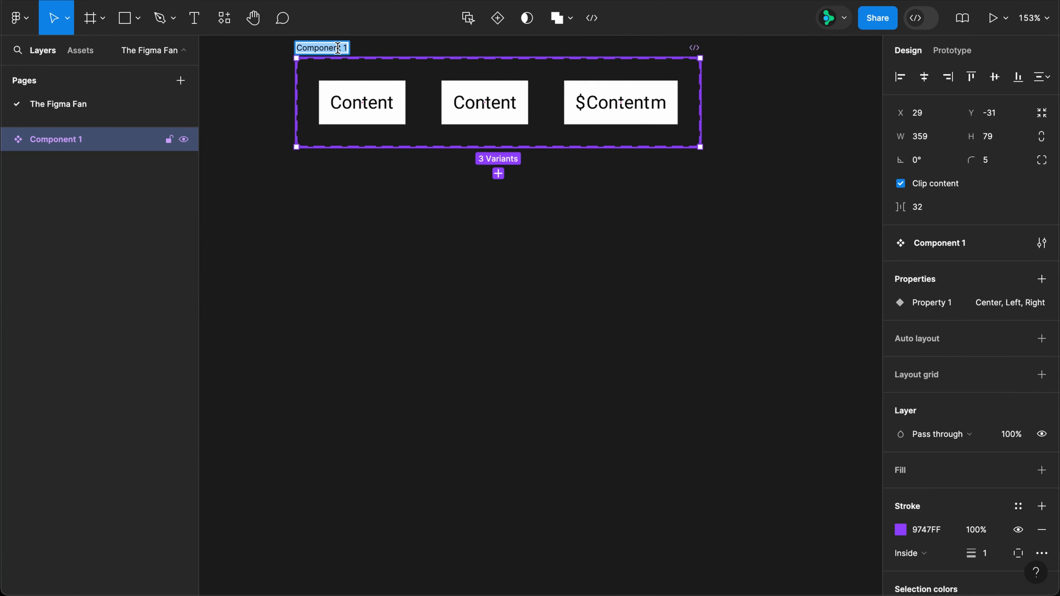
pyautogui.write('Cell')
pyautogui.press('Return')
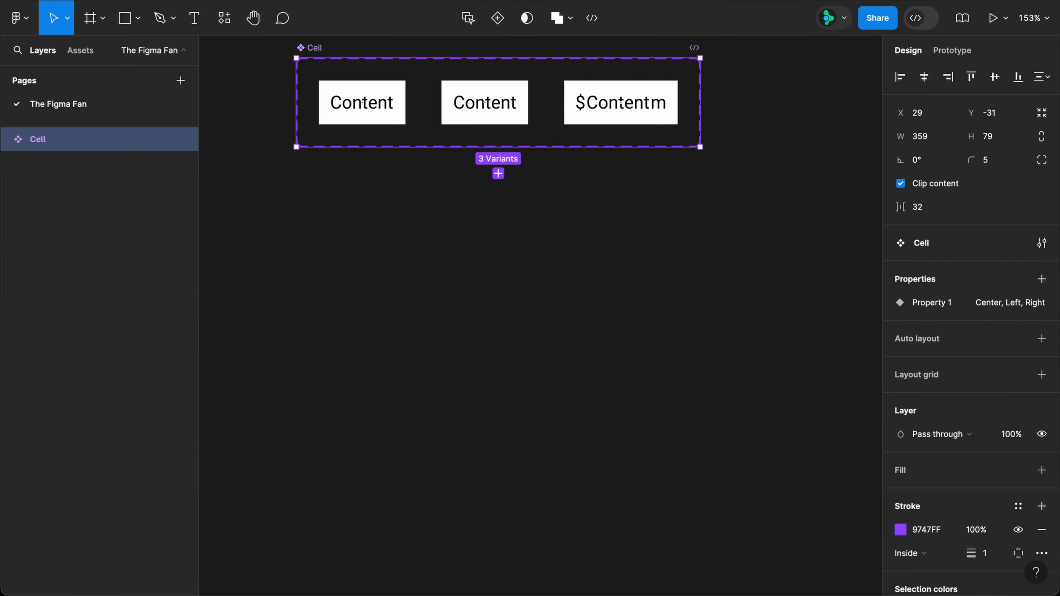
# Step: Add auto layout to the Cell component set and rename its variant property to Align
pyautogui.hotkey('shift', 'a')
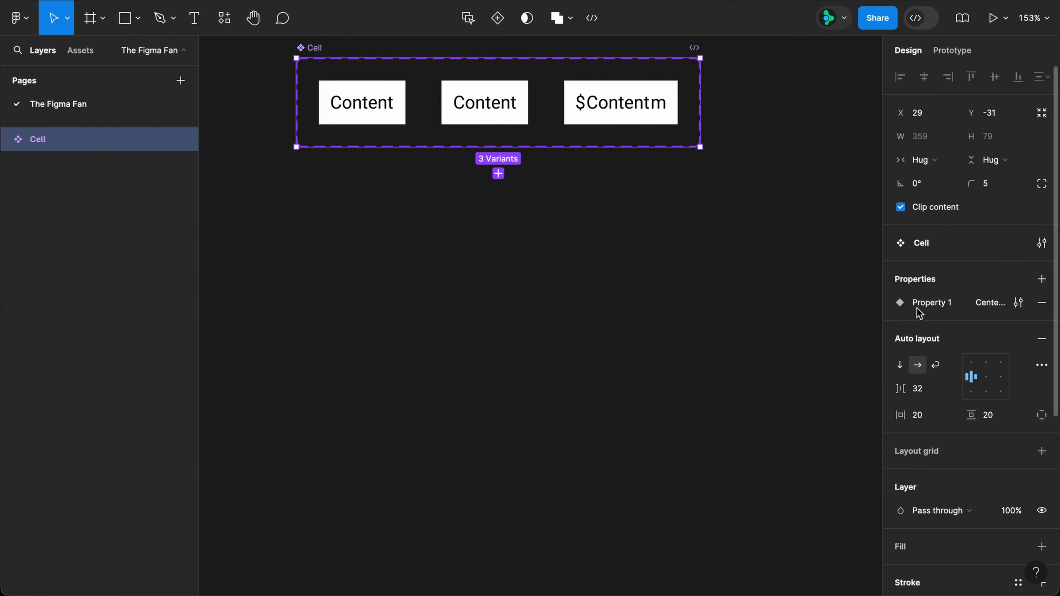
pyautogui.doubleClick(925, 303)
pyautogui.write('Align')
pyautogui.press('Return')
# Step: Create a shared text property for the Content text layers in all three Cell variants
pyautogui.keyDown('super'); pyautogui.click(369, 105); pyautogui.keyUp('super')
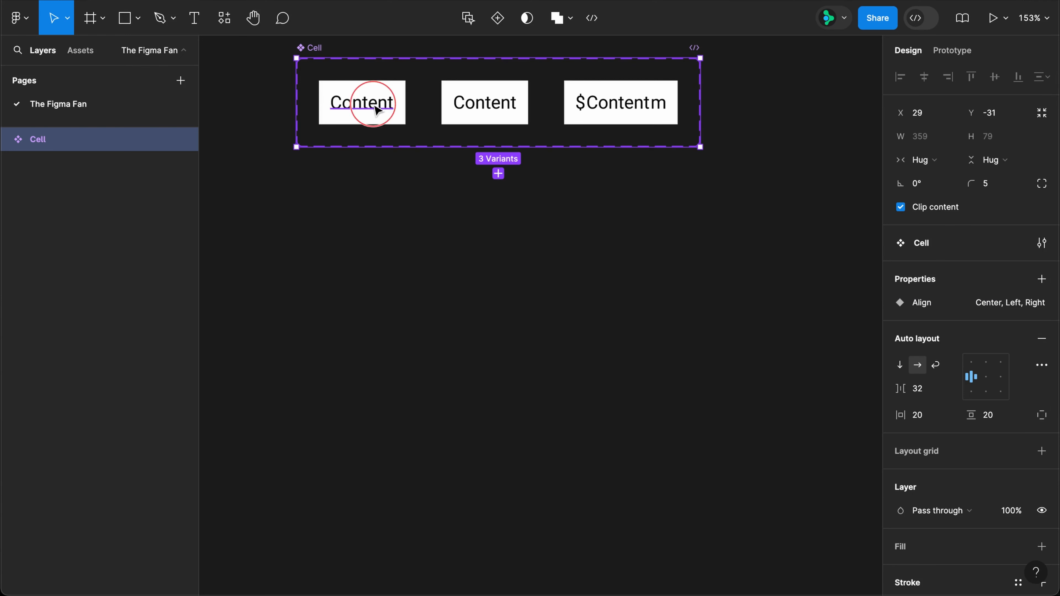
pyautogui.keyDown('shift'); pyautogui.keyDown('super'); pyautogui.click(486, 104); pyautogui.keyUp('super'); pyautogui.keyUp('shift')
pyautogui.keyDown('shift'); pyautogui.keyDown('super'); pyautogui.click(613, 109); pyautogui.keyUp('super'); pyautogui.keyUp('shift')
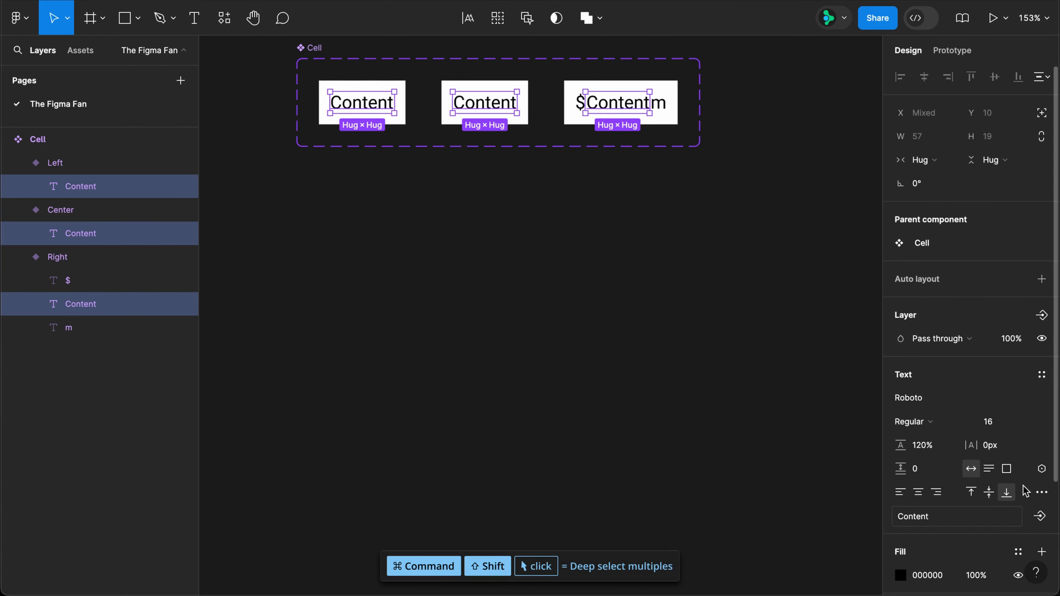
pyautogui.click(1040, 516)
pyautogui.click(603, 323)
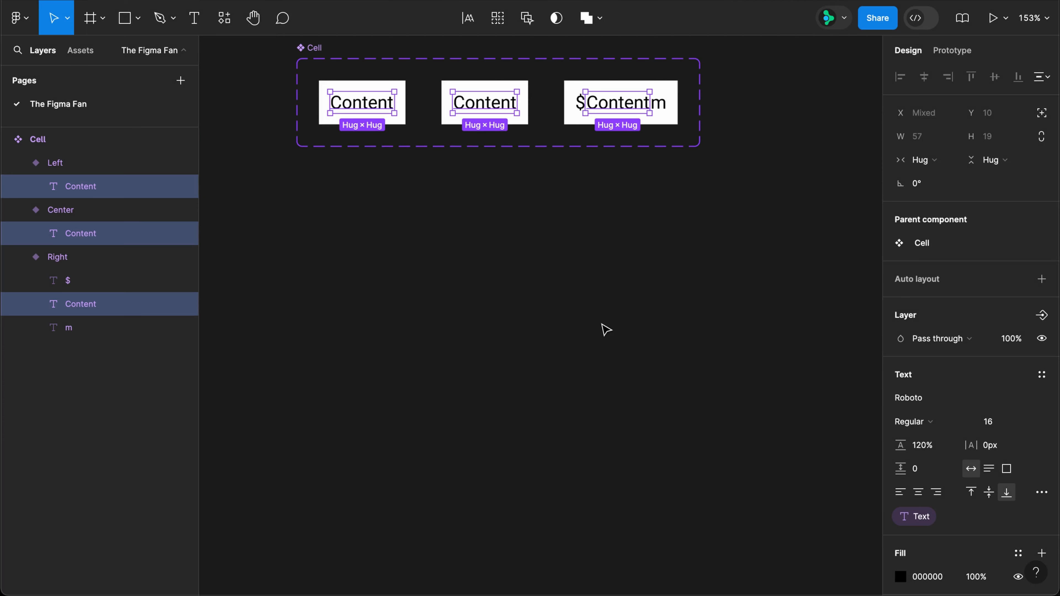
pyautogui.click(604, 190)
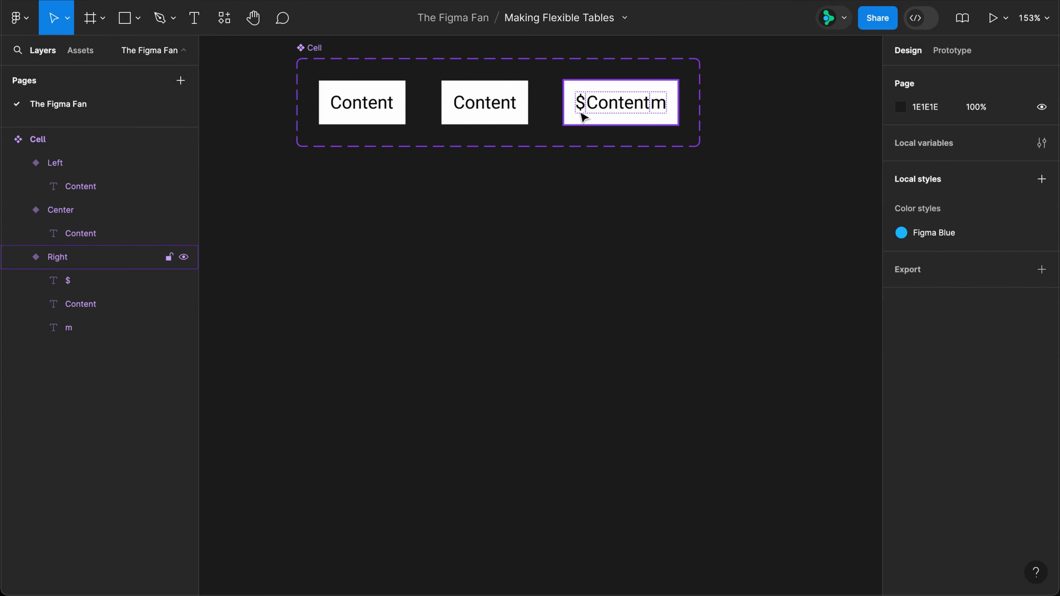
# Step: Create a boolean property Show $ for the $ text layer in the Right variant, with the default value False
pyautogui.keyDown('super'); pyautogui.click(581, 110); pyautogui.keyUp('super')
pyautogui.click(1041, 279)
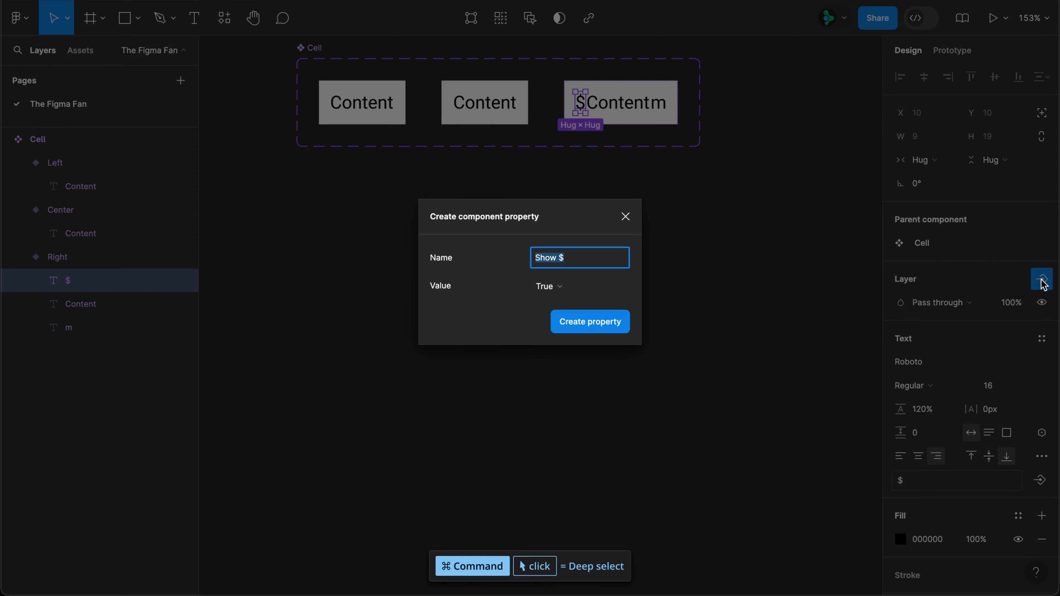
pyautogui.click(556, 282)
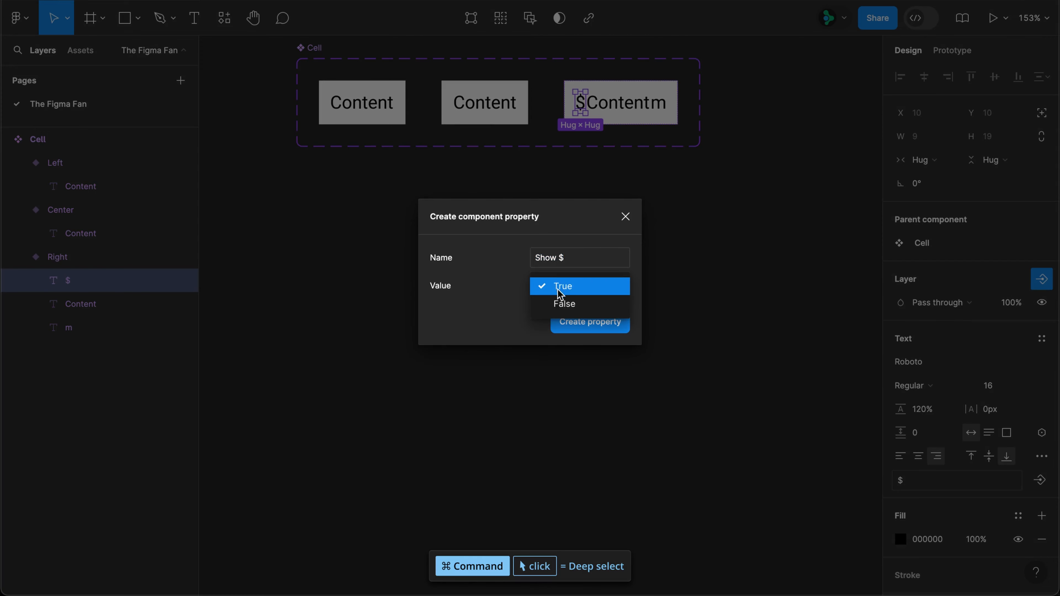
pyautogui.click(558, 301)
pyautogui.click(582, 323)
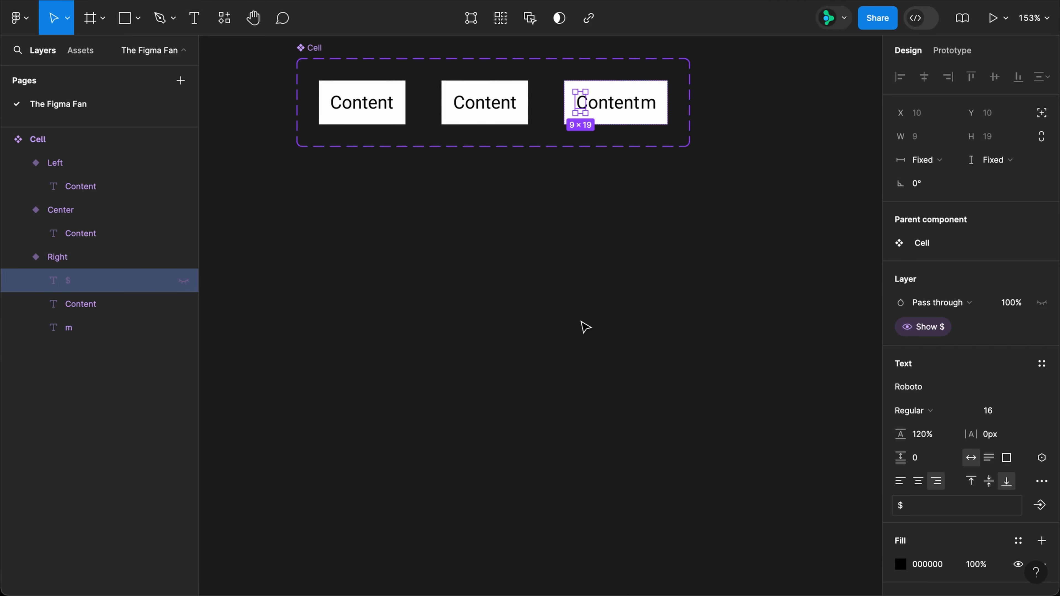
# Step: Create a boolean property Show m for the m text layer in the Right variant
pyautogui.click(645, 103)
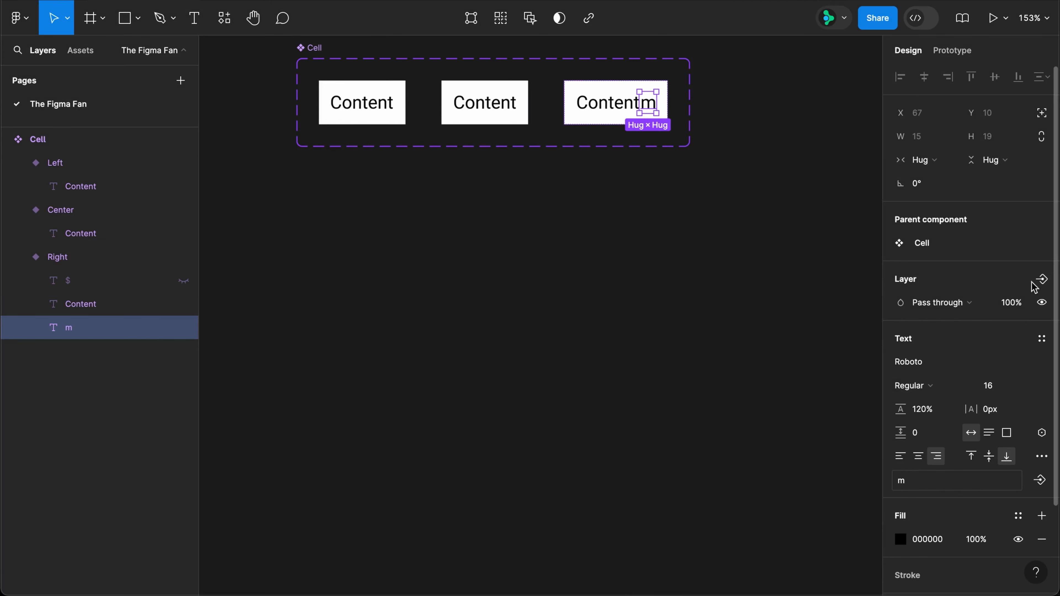
pyautogui.click(1041, 280)
pyautogui.click(1029, 347)
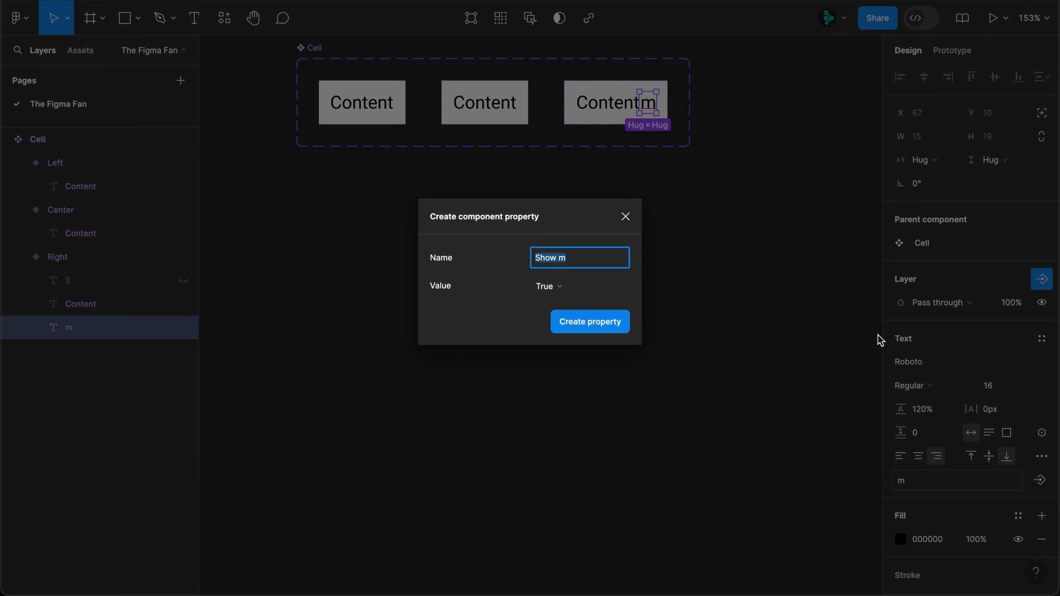
pyautogui.click(594, 328)
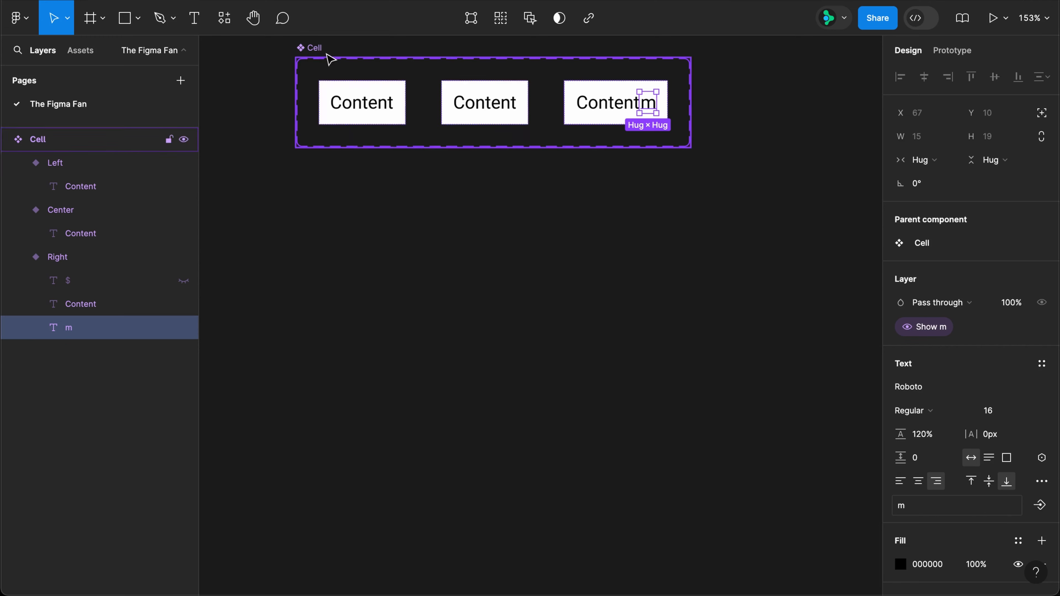
# Step: Set the default value of the Cell component set's Show m property to False
pyautogui.click(317, 48)
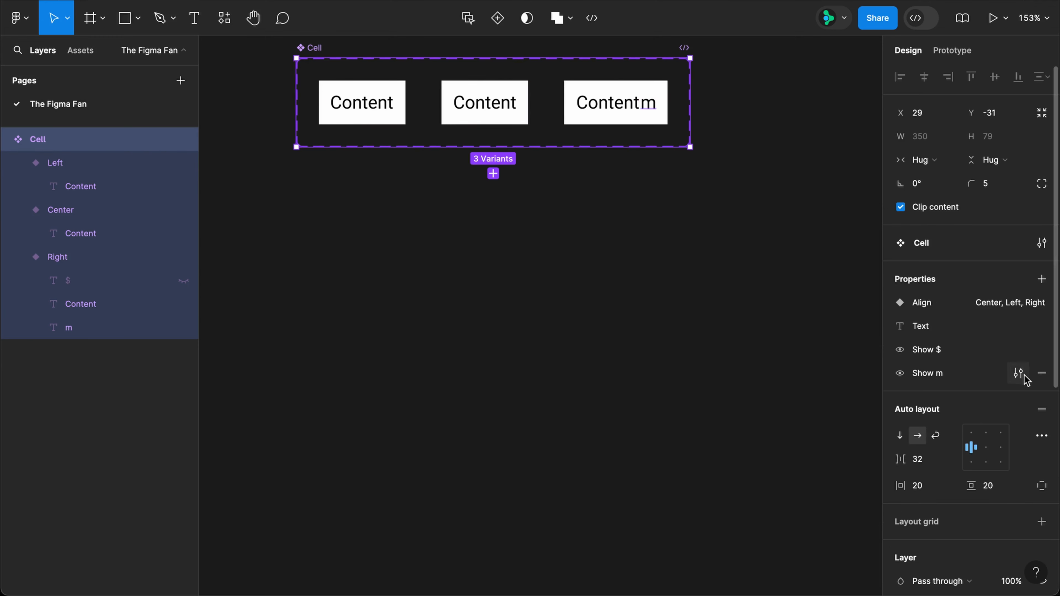
pyautogui.click(1019, 375)
pyautogui.click(833, 441)
pyautogui.click(818, 455)
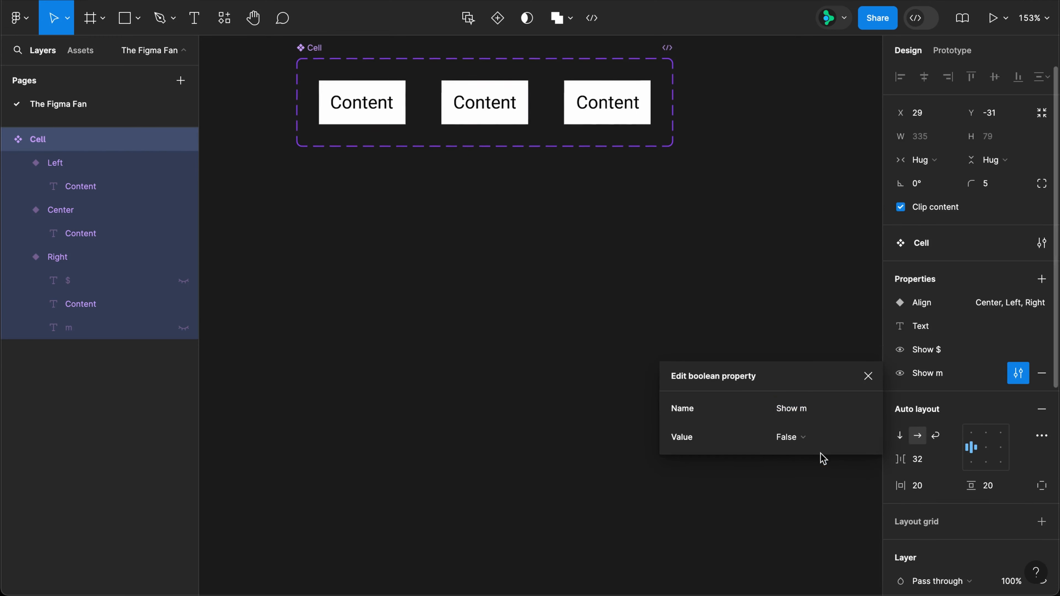
pyautogui.click(868, 376)
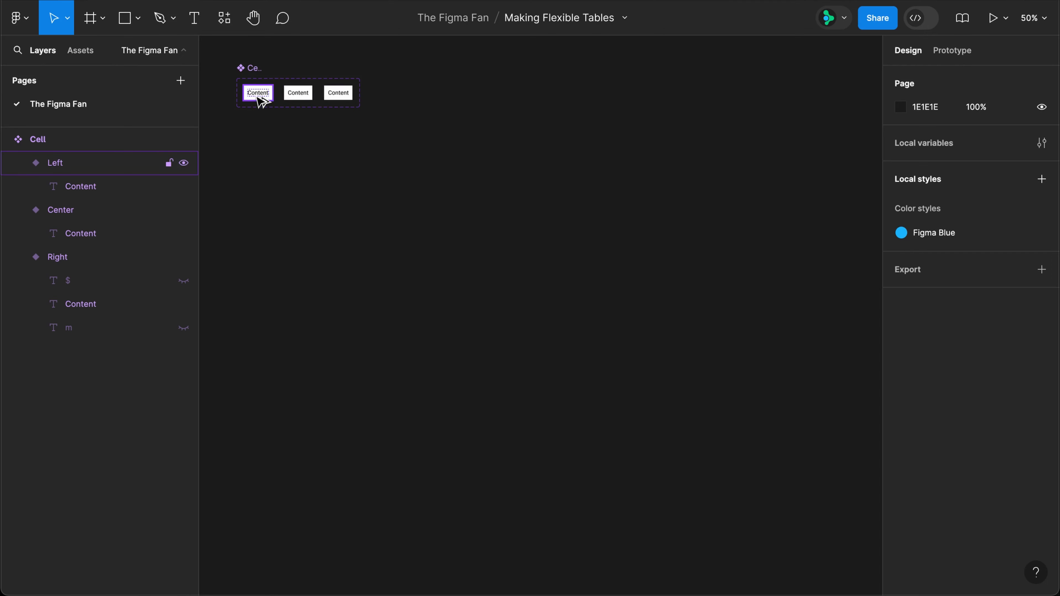
# Step: Place an instance of the Left variant below the component set and duplicate it into a horizontal line of six cells
pyautogui.moveTo(258, 94); pyautogui.dragTo(298, 198)
pyautogui.press('super+d')
pyautogui.press('super+d')
pyautogui.press('super+d')
pyautogui.press('super+d')
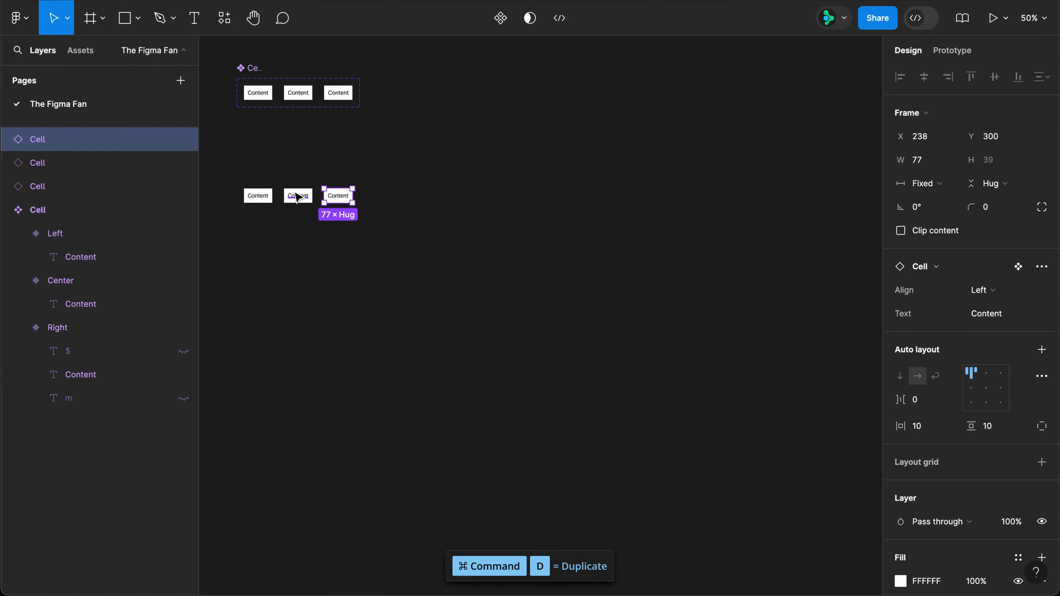
# Step: Wrap the six cell instances in an auto layout frame and name it Row 1
pyautogui.moveTo(236, 174); pyautogui.dragTo(498, 221)
pyautogui.hotkey('shift', 'a')
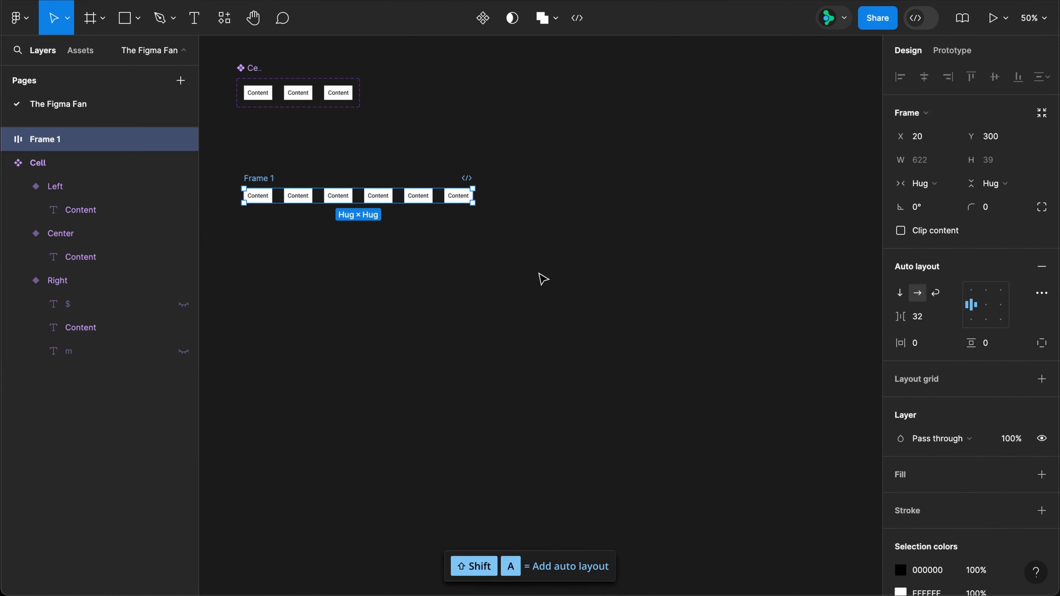
pyautogui.doubleClick(268, 178)
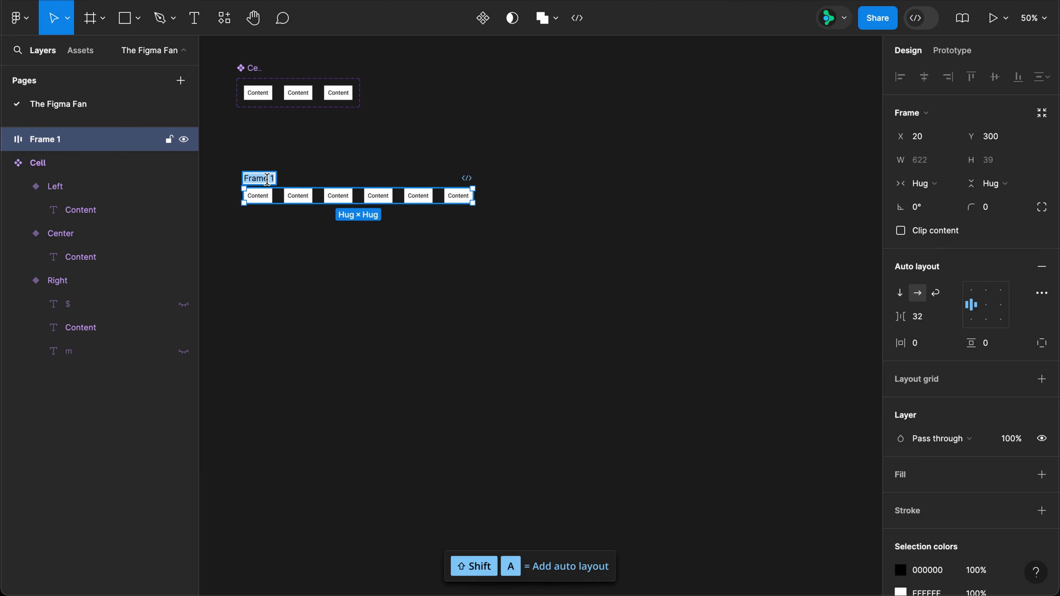
pyautogui.write('Row 1')
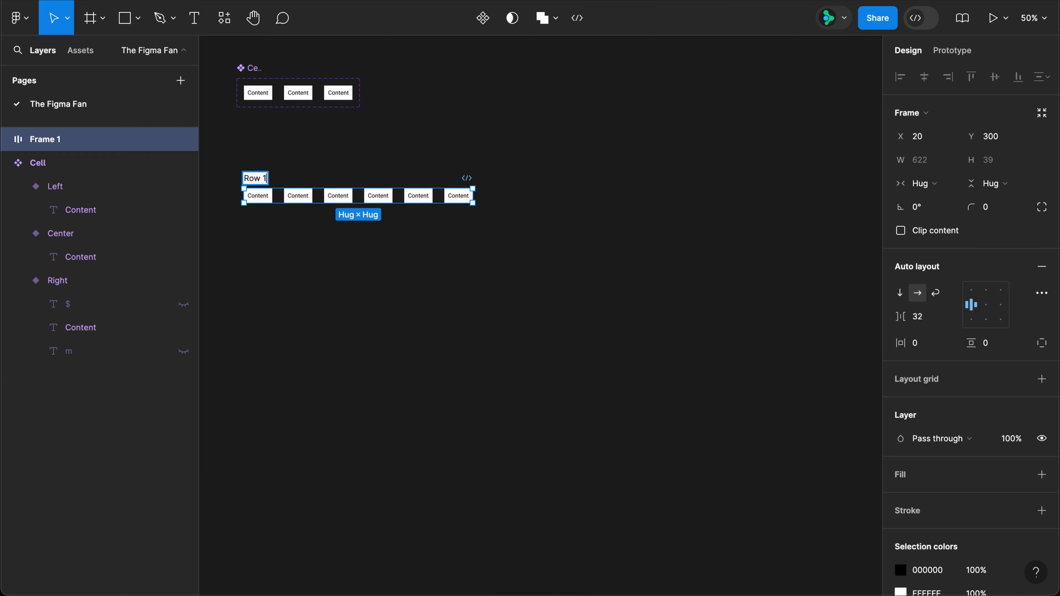
pyautogui.press('Return')
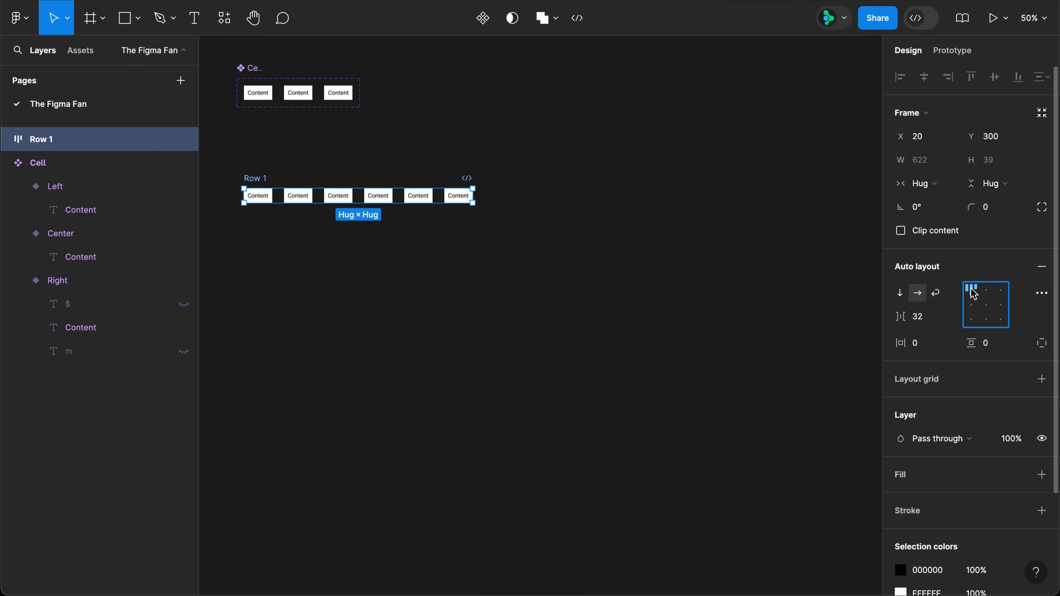
# Step: Align Row 1's auto layout content to the top left and set the gap between cells to 20
pyautogui.click(932, 319)
pyautogui.write('20')
pyautogui.press('Return')
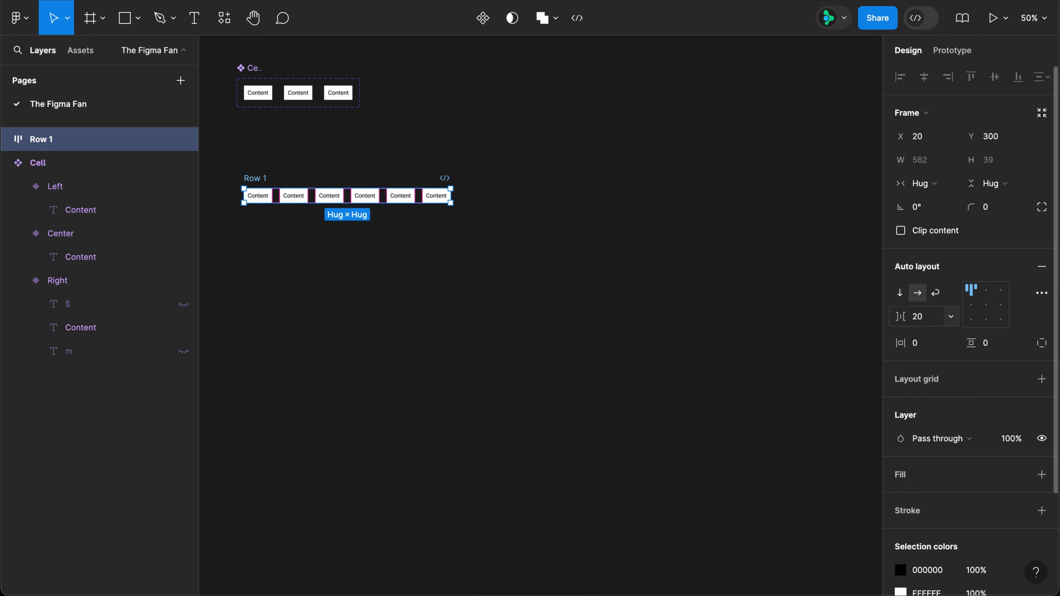
# Step: Add a CCCCCC fill to the Row 1 frame
pyautogui.scroll(-3, 937, 300)
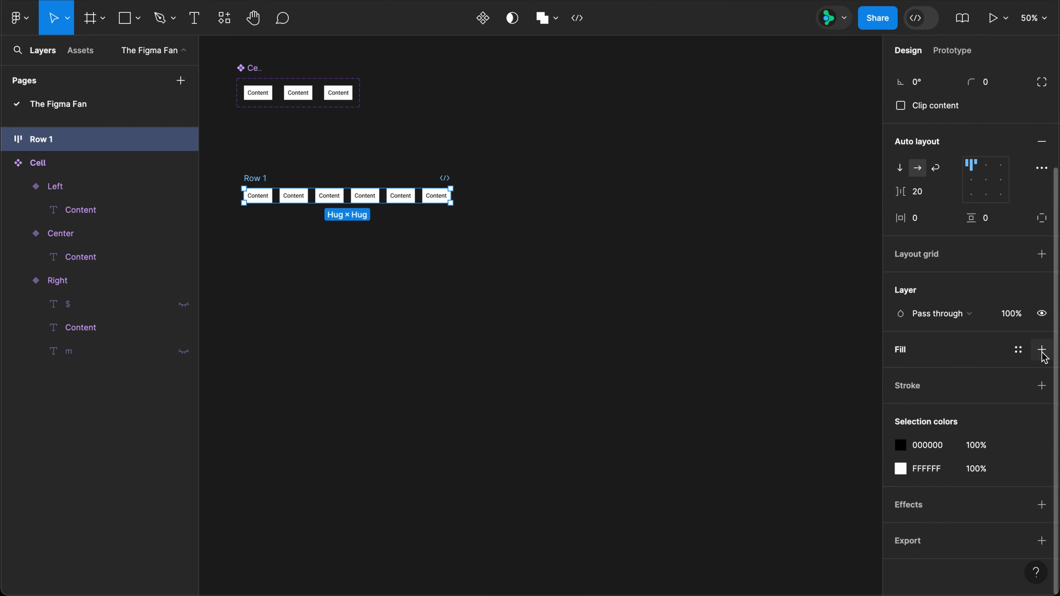
pyautogui.click(1041, 350)
pyautogui.click(947, 376)
pyautogui.write('ccc')
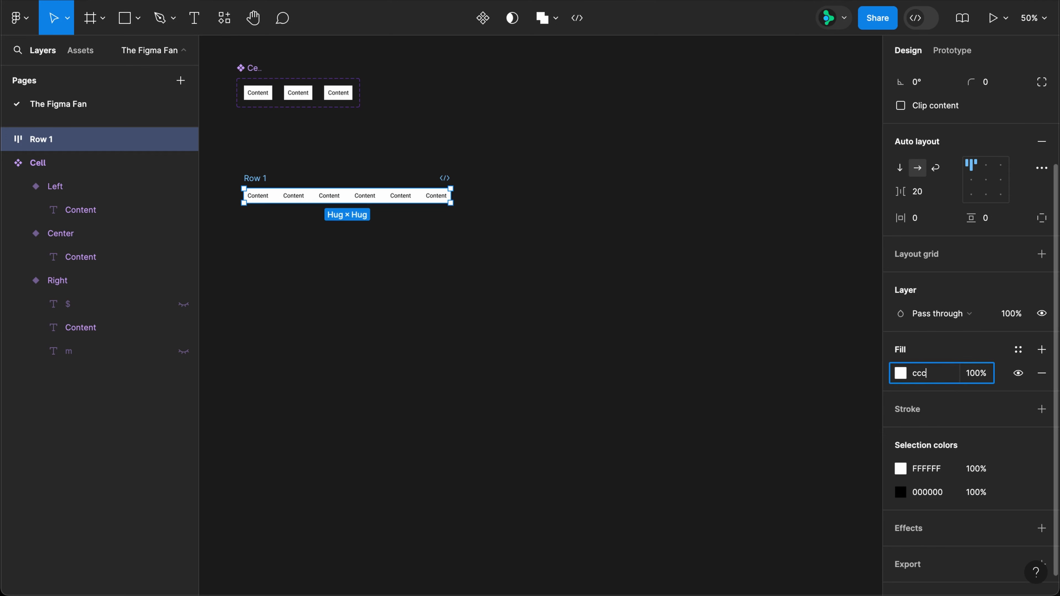
pyautogui.press('Return')
# Step: Add a stroke to Row 1 on the bottom side only and set its colour to 999999
pyautogui.click(1042, 409)
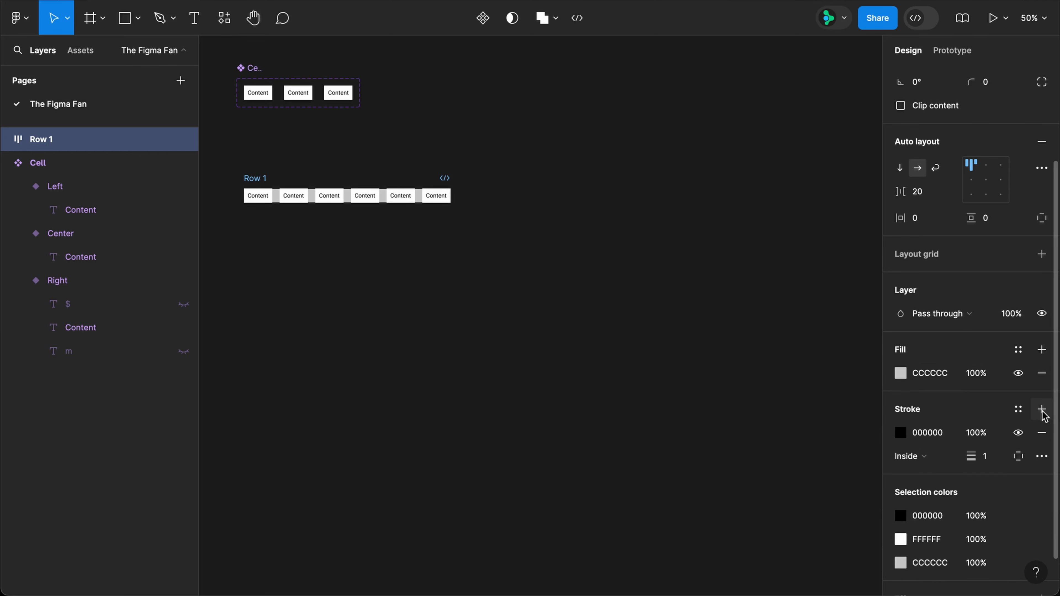
pyautogui.click(1012, 463)
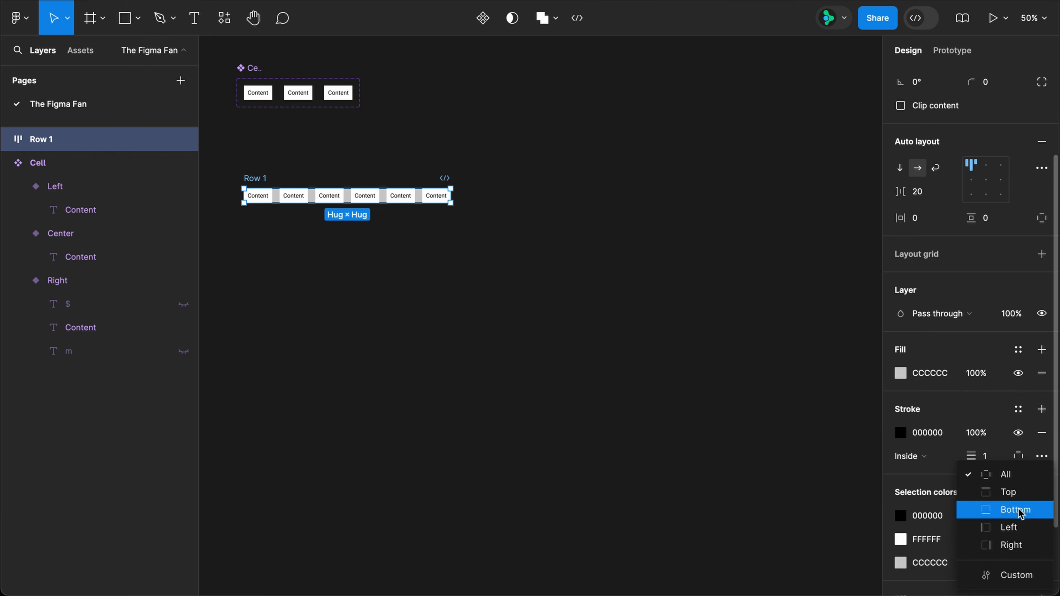
pyautogui.click(1005, 503)
pyautogui.click(928, 432)
pyautogui.write('99')
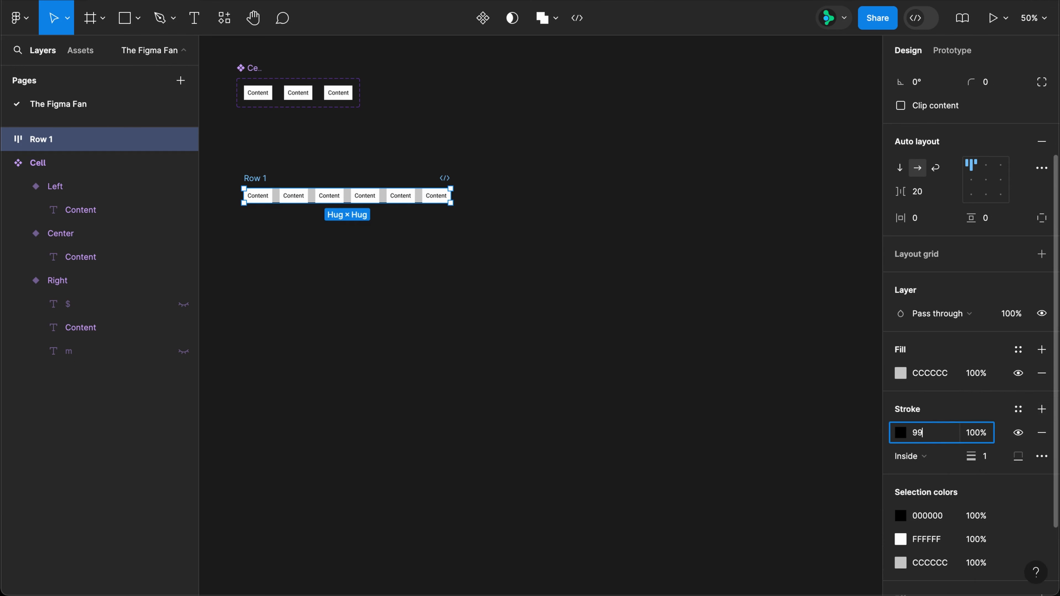
pyautogui.write('9')
pyautogui.press('Return')
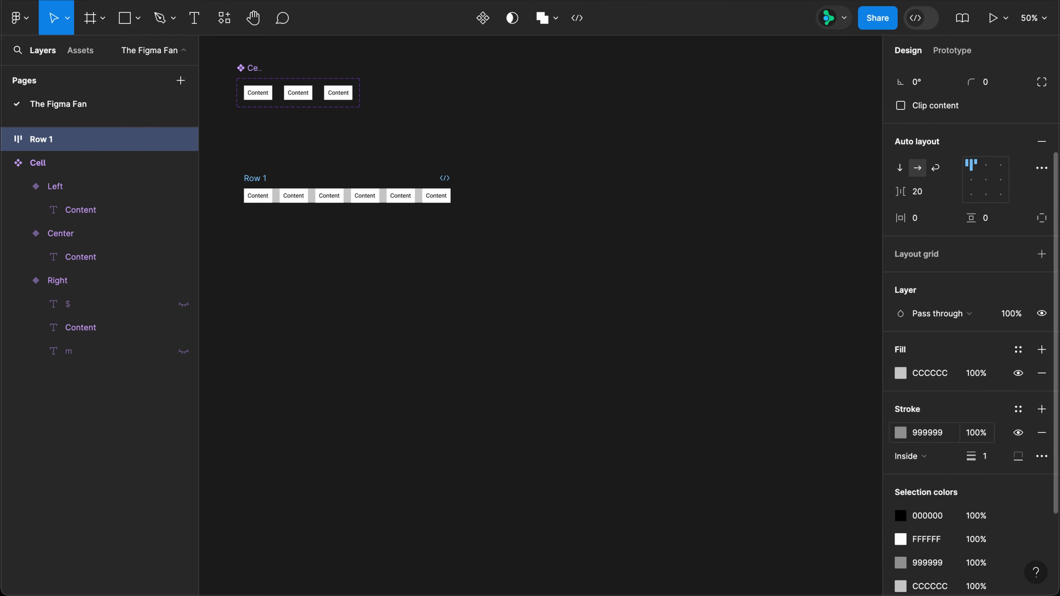
# Step: Set the width of all six cells to Fill and stretch the Row 1 frame to a width of 1440
pyautogui.moveTo(485, 231); pyautogui.dragTo(253, 199)
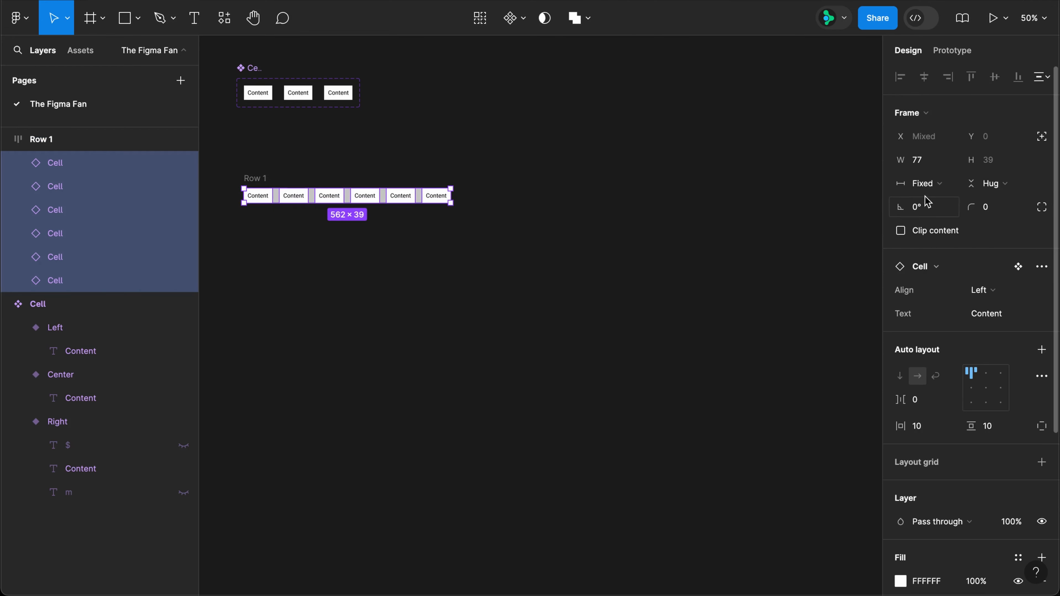
pyautogui.click(927, 185)
pyautogui.click(939, 225)
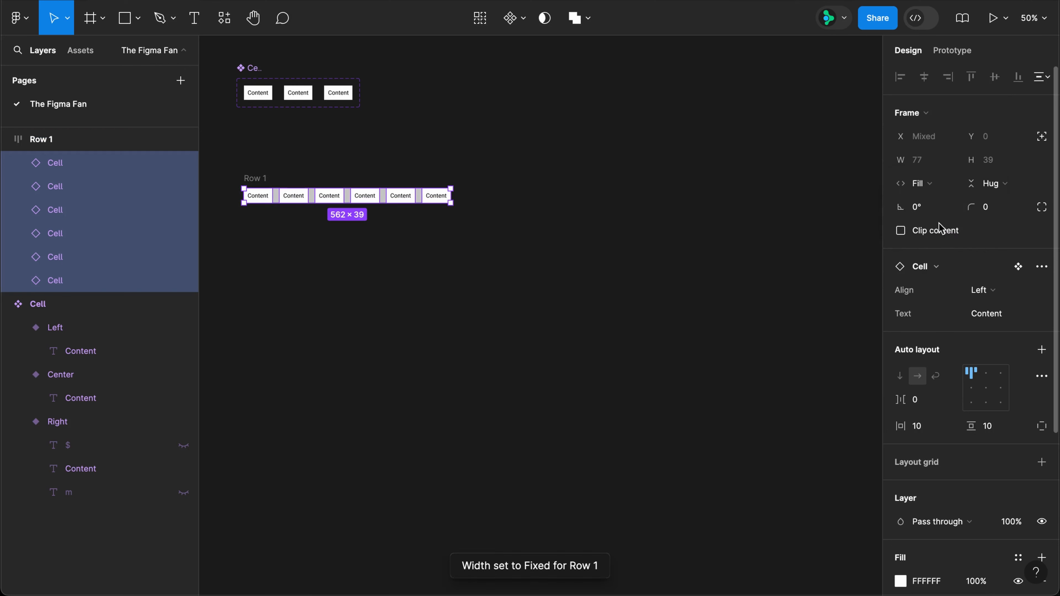
pyautogui.click(336, 193)
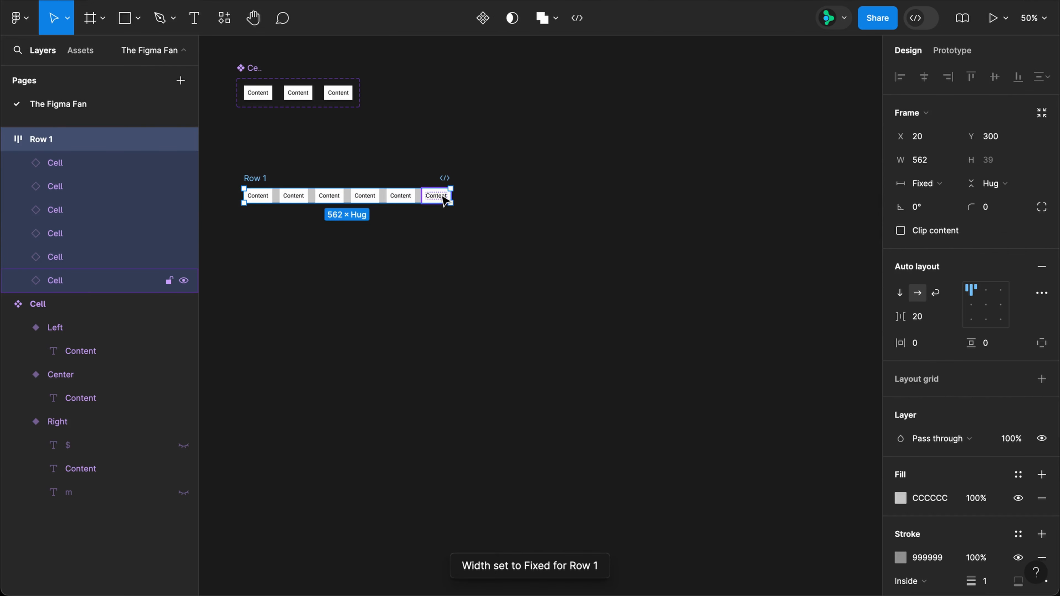
pyautogui.moveTo(451, 196); pyautogui.dragTo(774, 218)
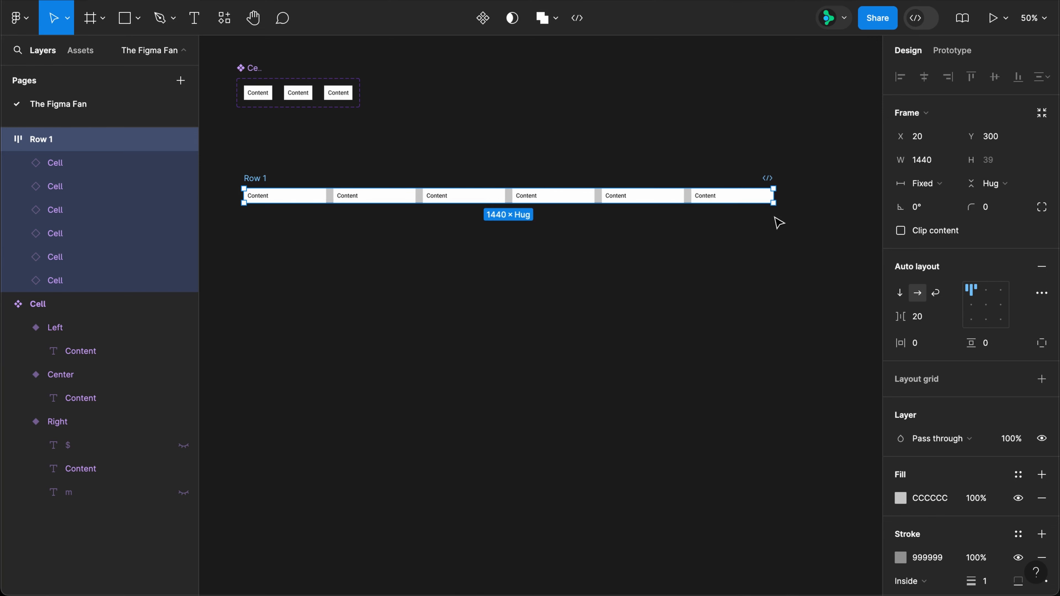
# Step: Change the text of the first cell in Row 1 to "Golden Gate Bridge"
pyautogui.click(306, 201)
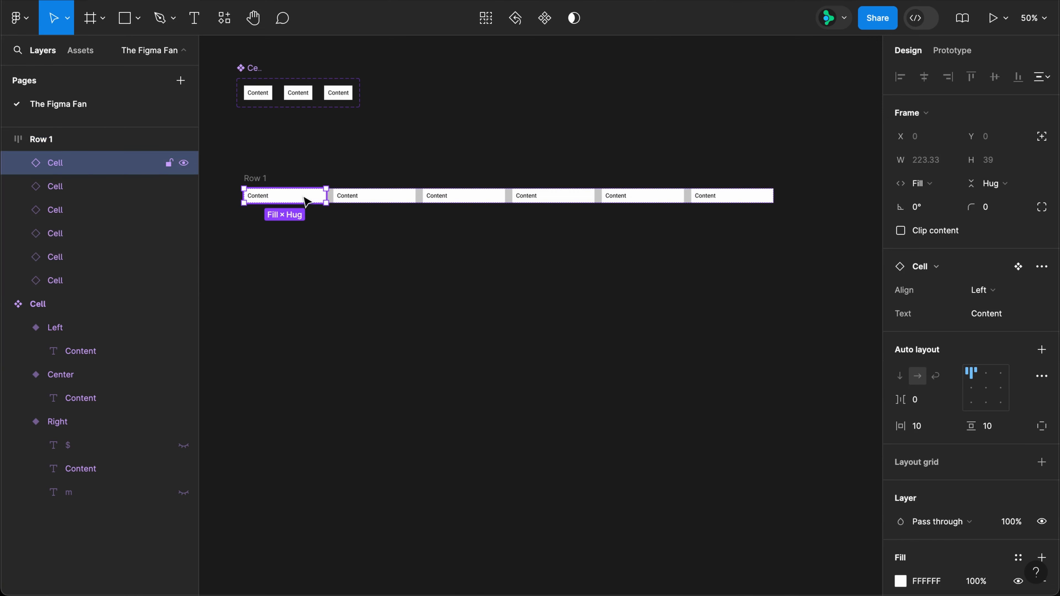
pyautogui.click(991, 317)
pyautogui.write('Golden Gate Bridge')
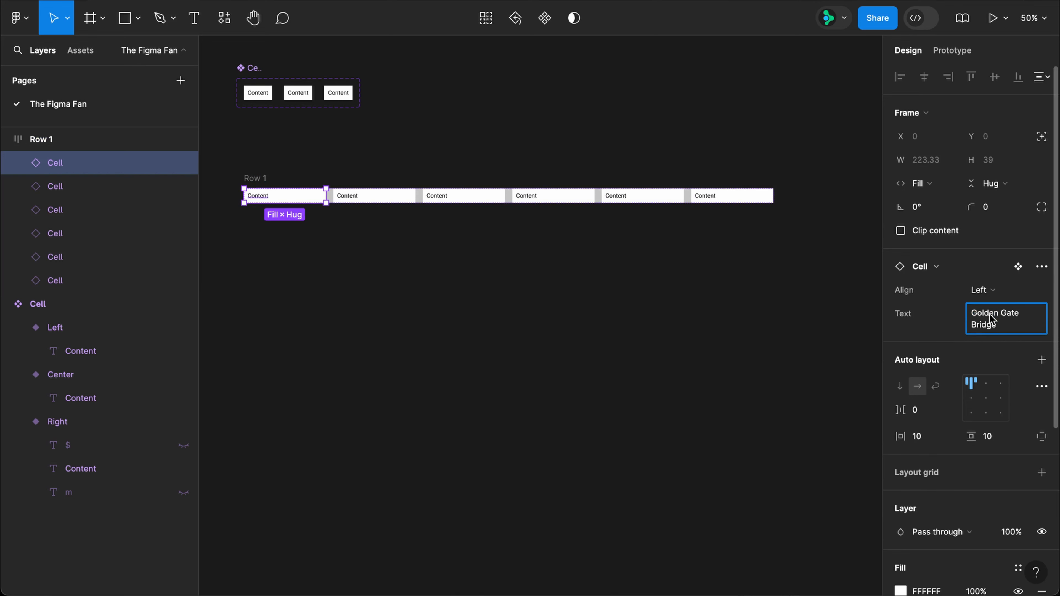
pyautogui.press('Return')
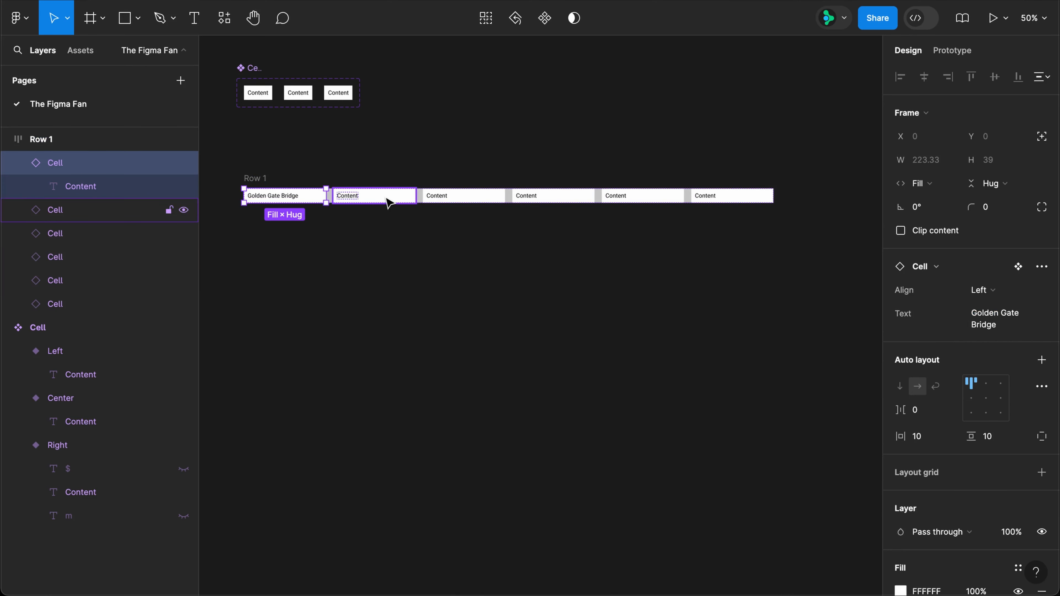
# Step: Set Row 1's second cell text to "A suspension bridge spanning the Golden Gate, the one-mile-wide strait connecting San Francisco Bay and the Pacific Ocean."
pyautogui.click(388, 203)
pyautogui.click(985, 321)
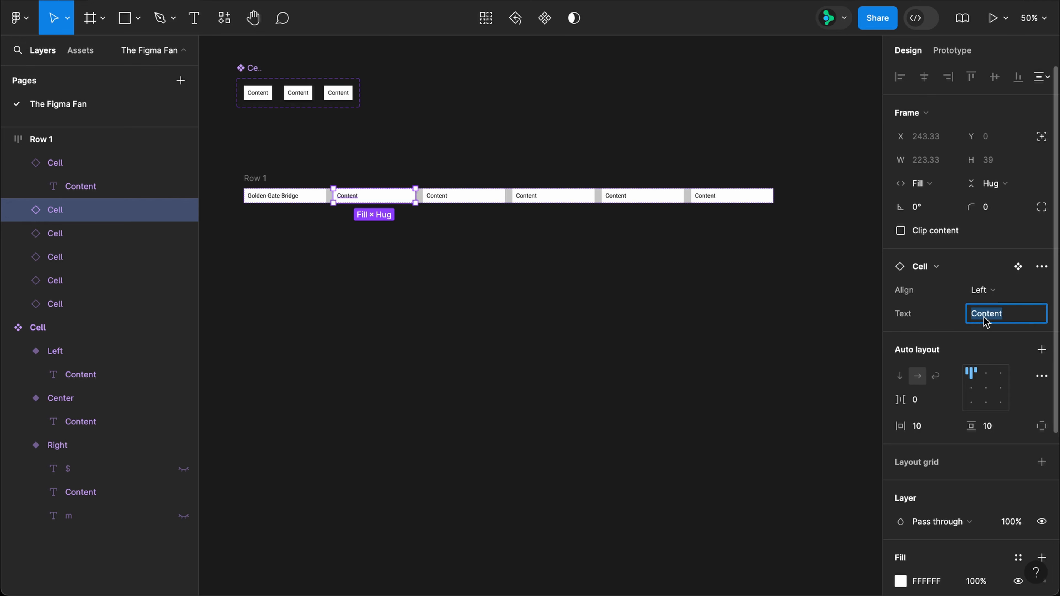
pyautogui.hotkey('ctrl', 'v')
pyautogui.press('Return')
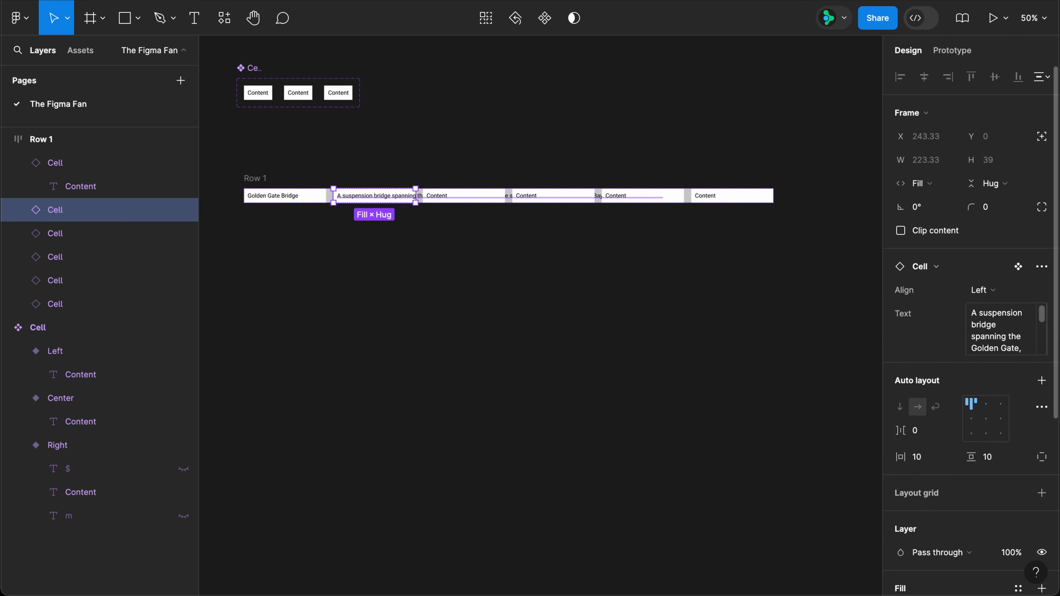
# Step: Set the width of the Content text inside the Left variant of the Cell component to Fill
pyautogui.keyDown('shift'); pyautogui.keyDown('super'); pyautogui.click(257, 93); pyautogui.keyUp('super'); pyautogui.keyUp('shift')
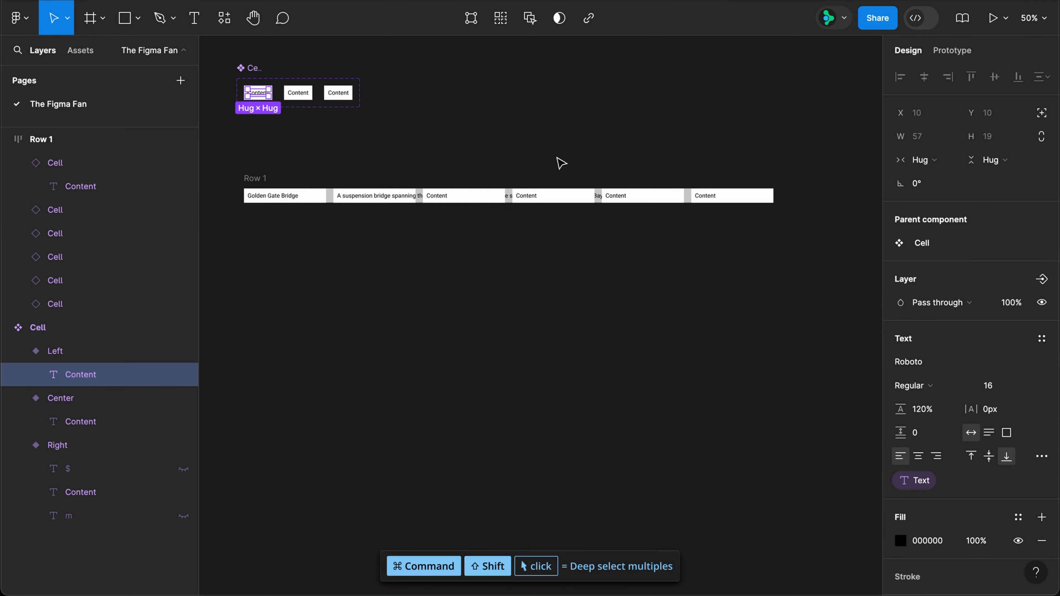
pyautogui.click(926, 161)
pyautogui.click(932, 179)
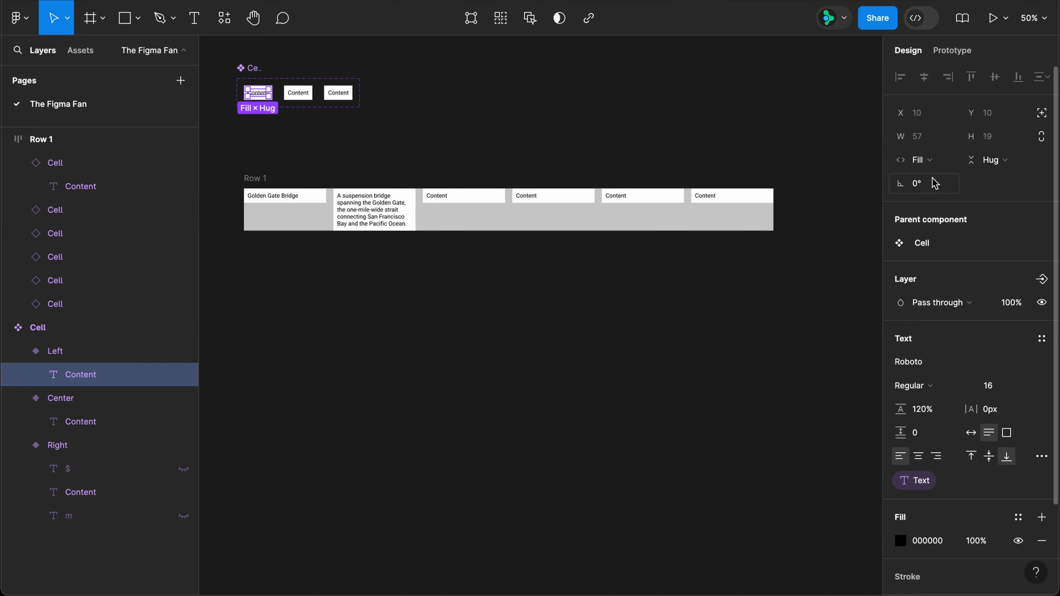
# Step: Switch the third cell in Row 1 to Center alignment and set its text to "May 27, 1937"
pyautogui.click(486, 197)
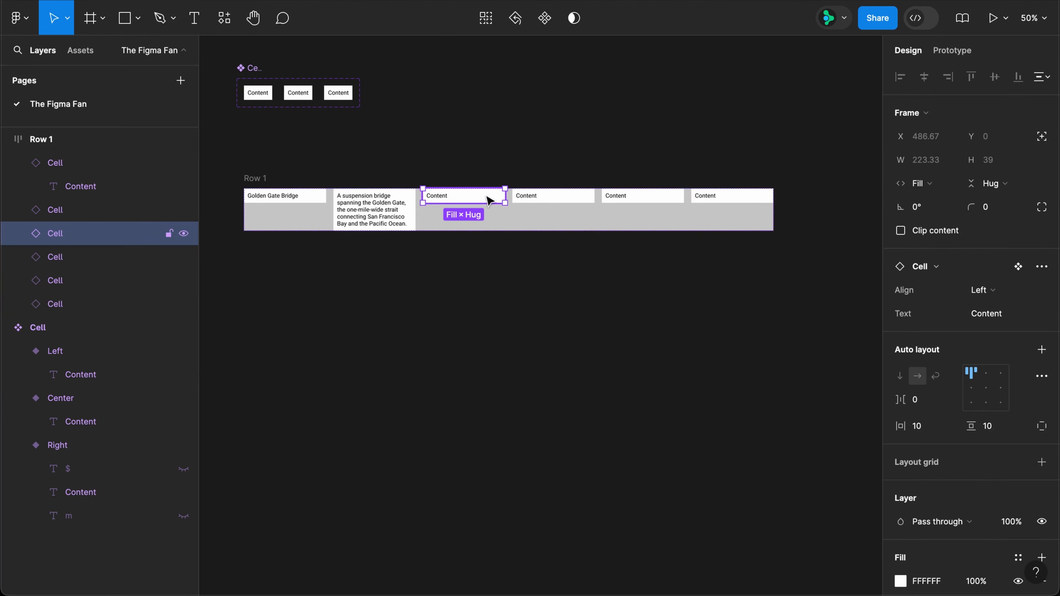
pyautogui.click(983, 291)
pyautogui.click(983, 277)
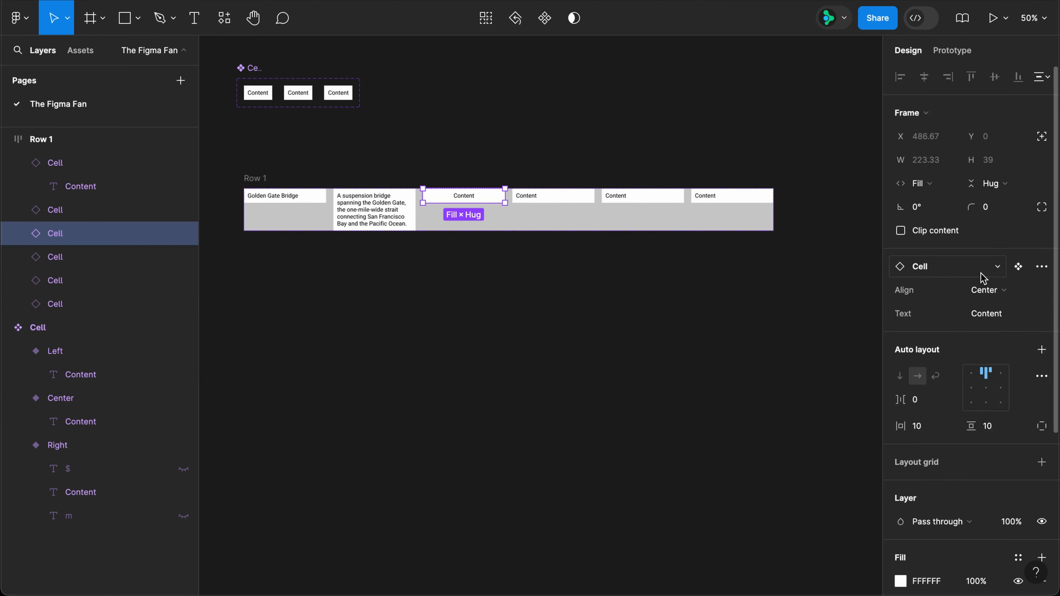
pyautogui.click(995, 313)
pyautogui.write('May 27, 1937')
pyautogui.press('Return')
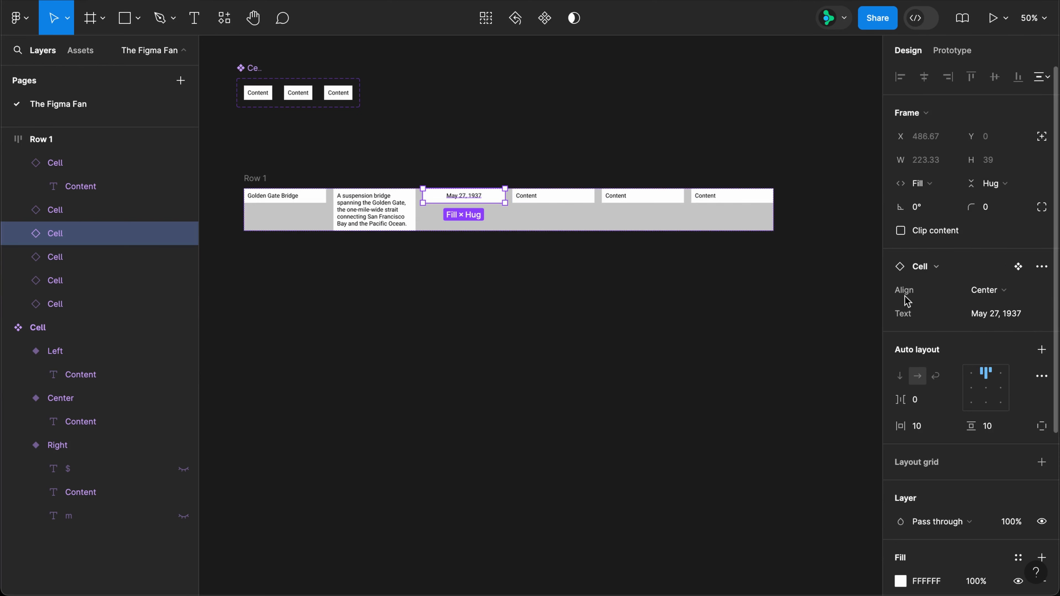
# Step: Make the fourth cell in Row 1 right-aligned with the text "9.50" and turn on its $ sign
pyautogui.click(568, 197)
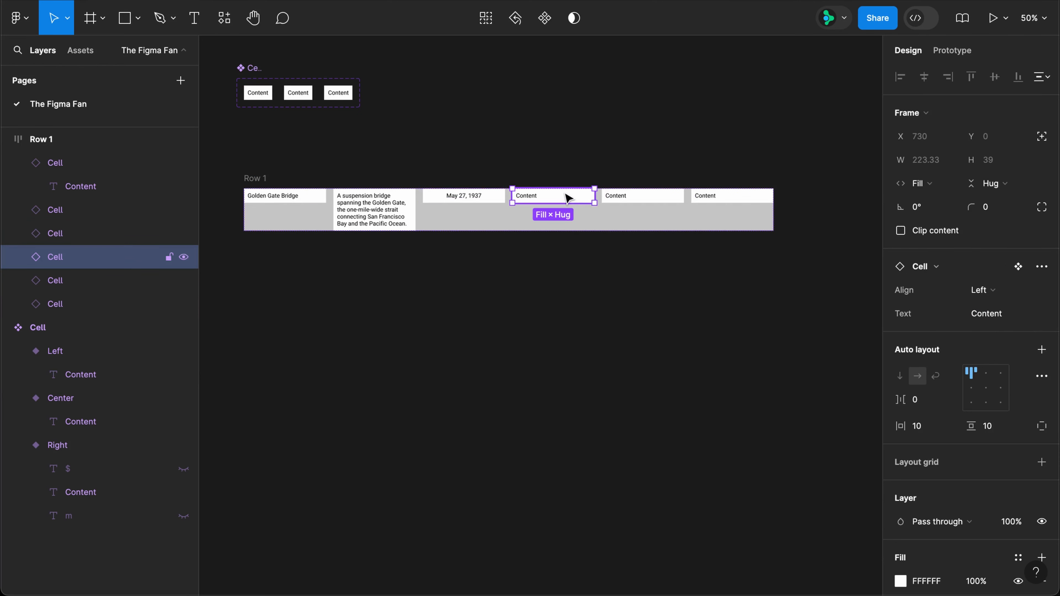
pyautogui.click(978, 291)
pyautogui.click(979, 308)
pyautogui.click(994, 315)
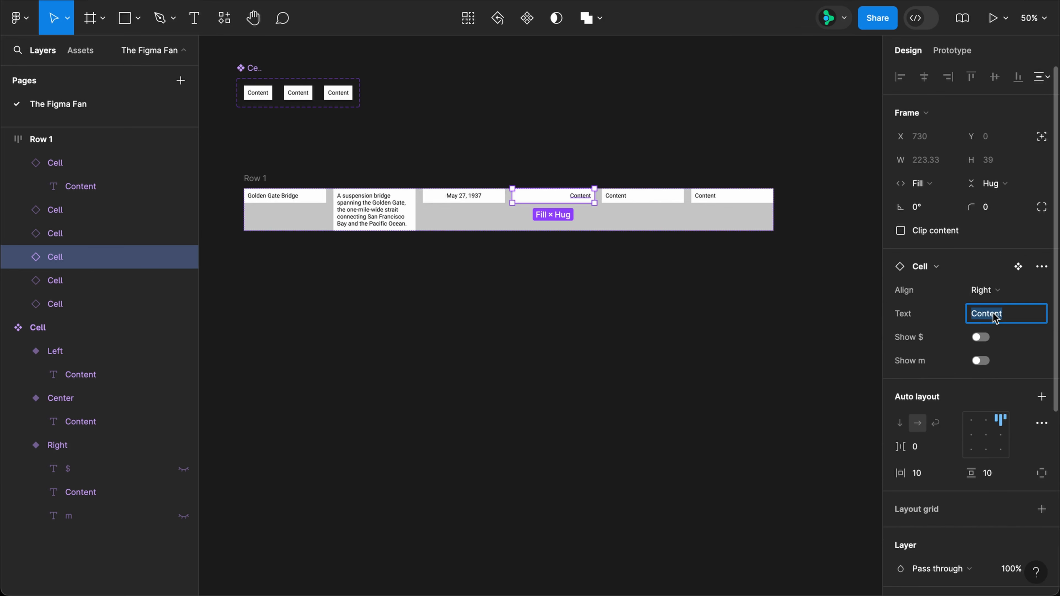
pyautogui.write('9.50')
pyautogui.press('Return')
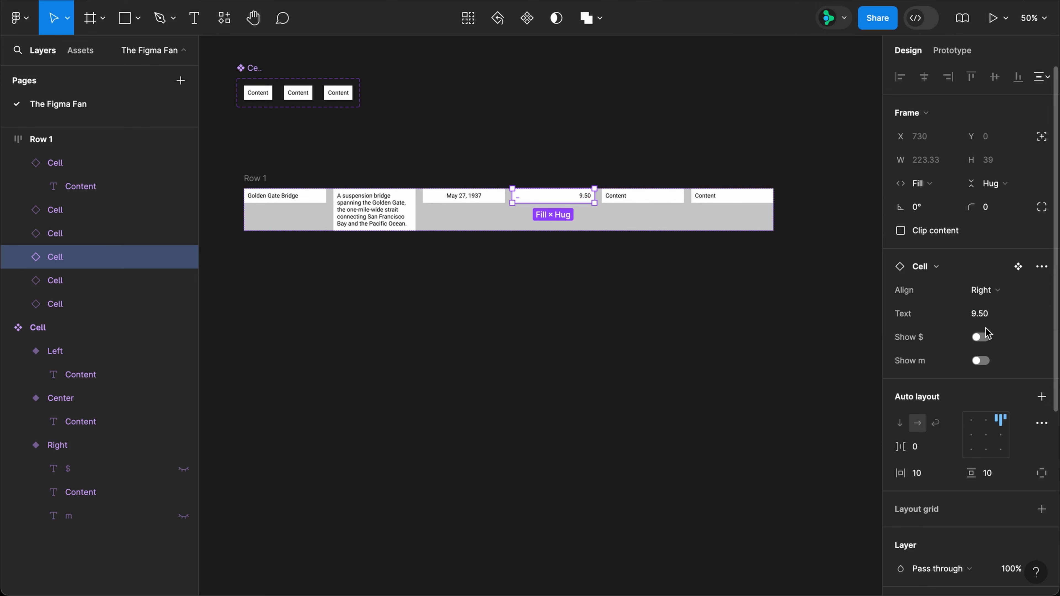
pyautogui.click(982, 337)
# Step: Make the fifth cell in Row 1 right-aligned with the text "2,750" and turn on its m unit
pyautogui.click(668, 203)
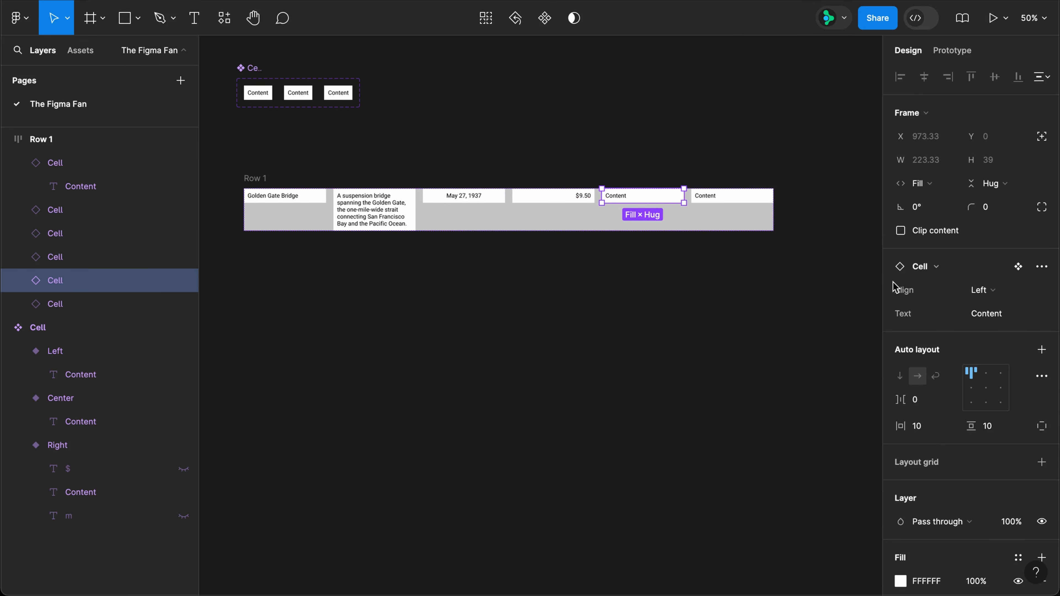
pyautogui.click(981, 291)
pyautogui.click(982, 305)
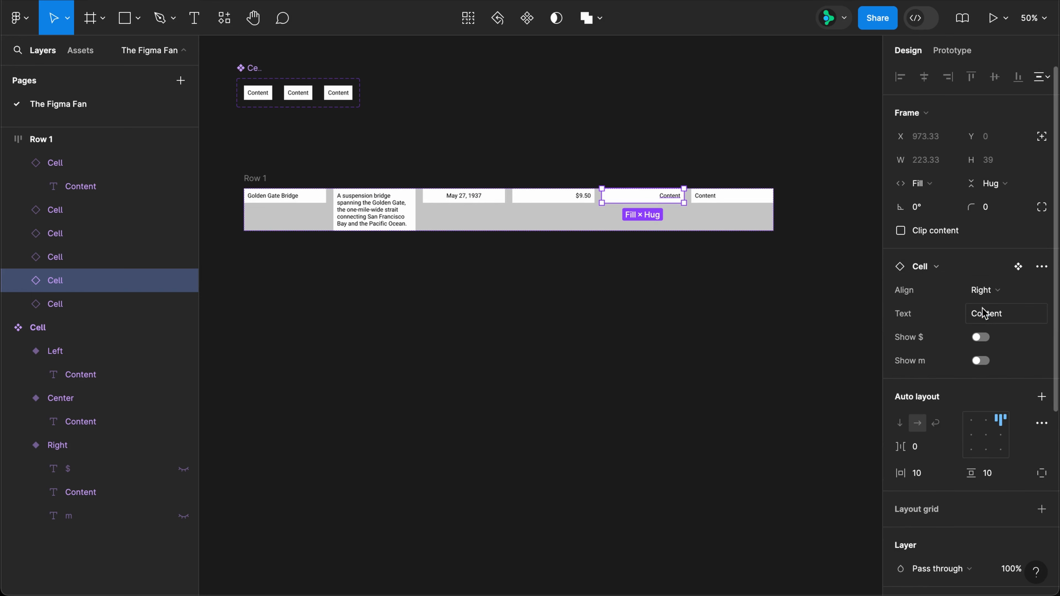
pyautogui.click(1010, 318)
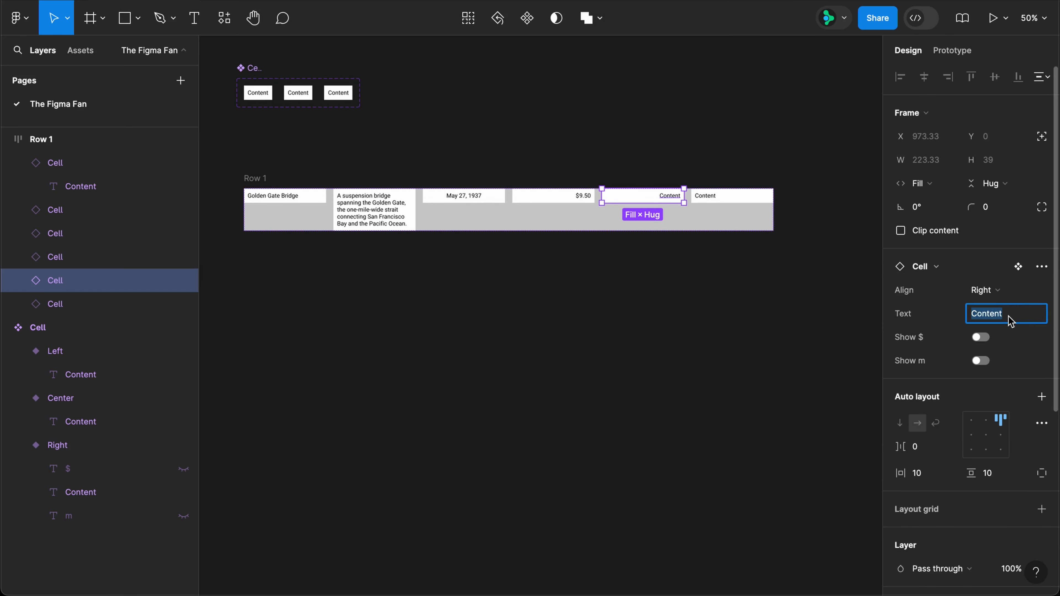
pyautogui.write('2,750')
pyautogui.press('Return')
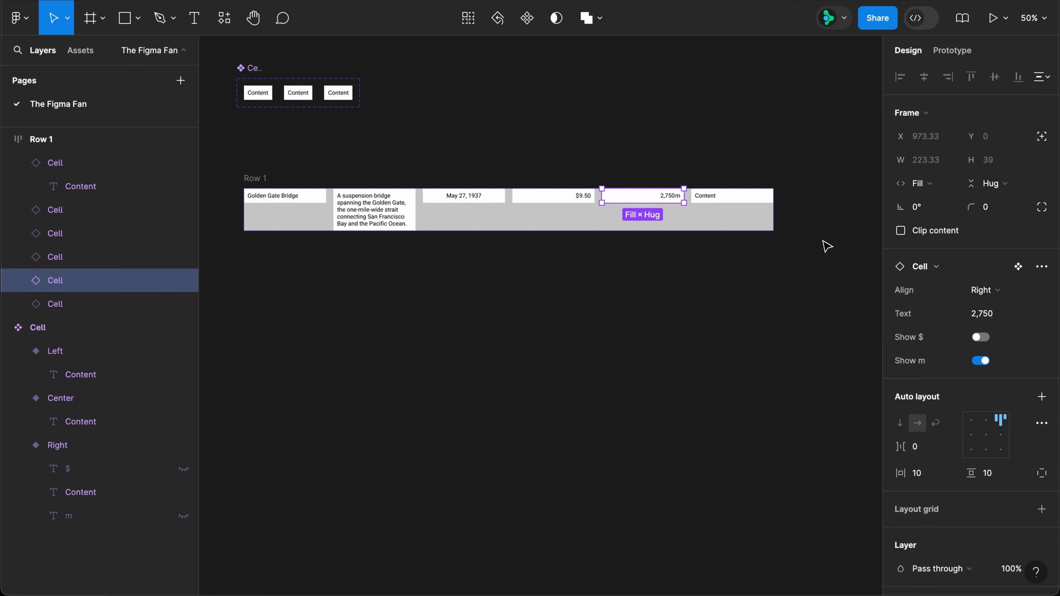
# Step: Change the text of the last cell in Row 1 to "San Francisco, California"
pyautogui.click(752, 200)
pyautogui.click(989, 317)
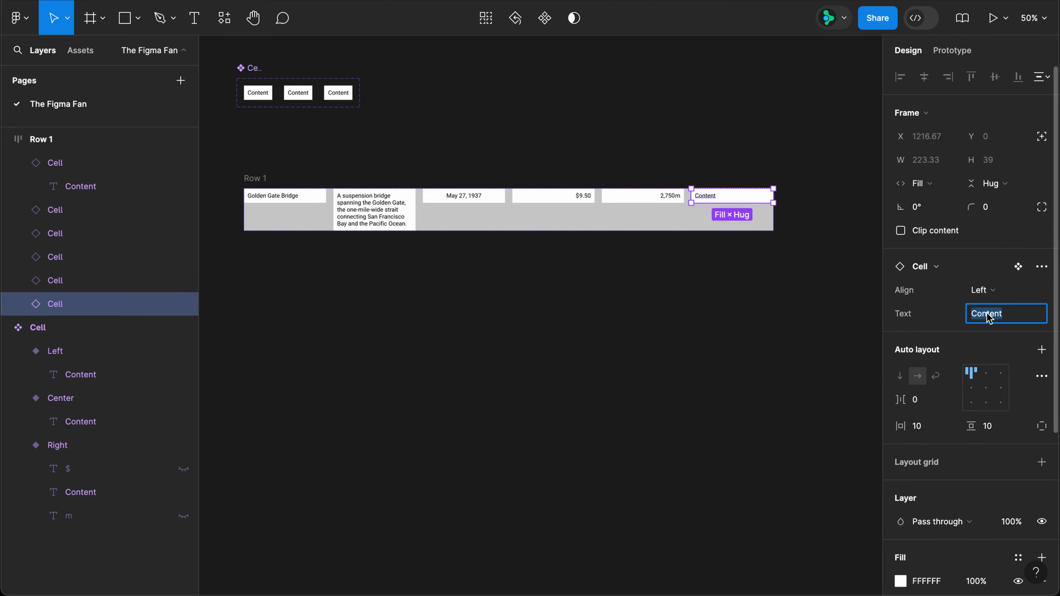
pyautogui.write('San Francisco, California')
pyautogui.press('Return')
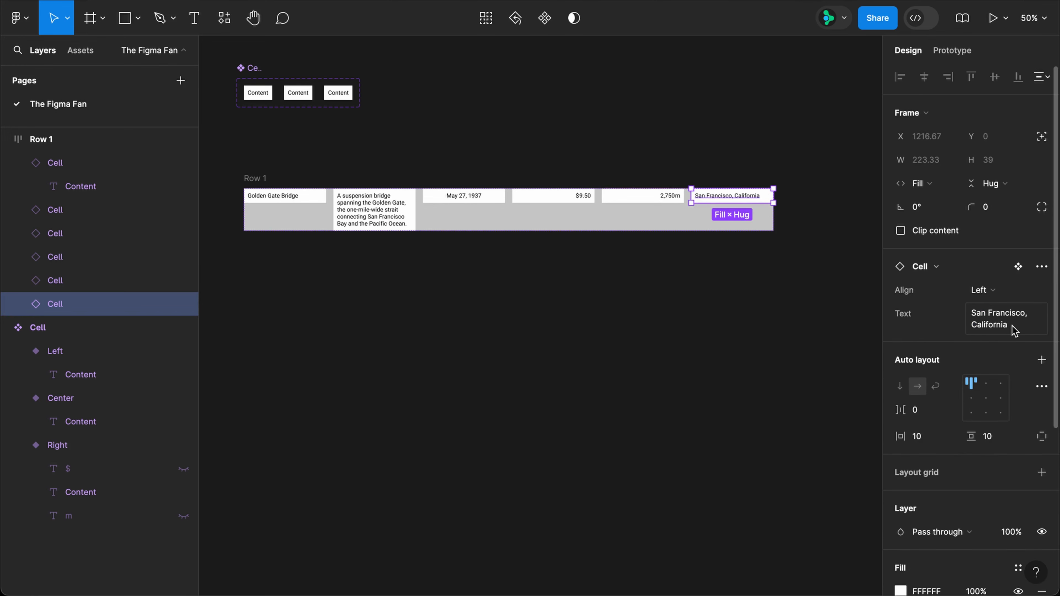
# Step: Remove the fill from all three Cell variants and add an FFFFFF fill to the Cell component set itself
pyautogui.click(258, 94)
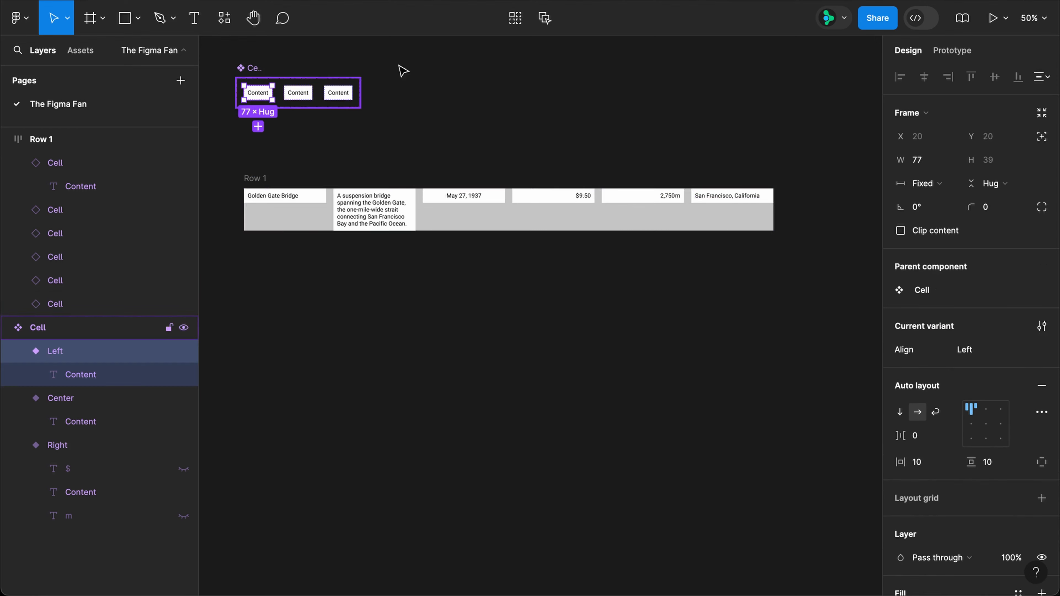
pyautogui.click(515, 19)
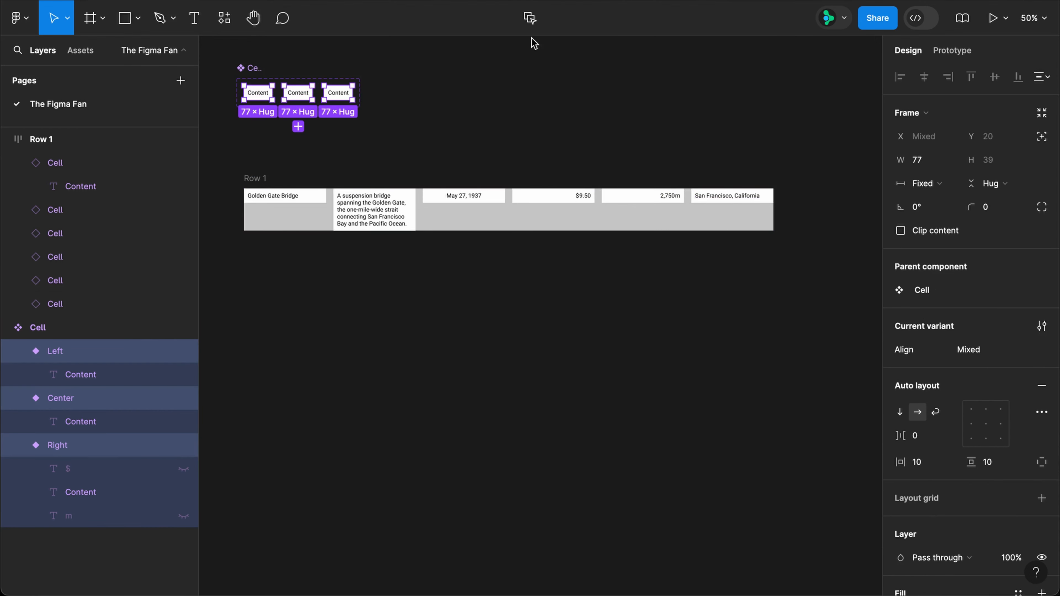
pyautogui.scroll(-5, 1031, 379)
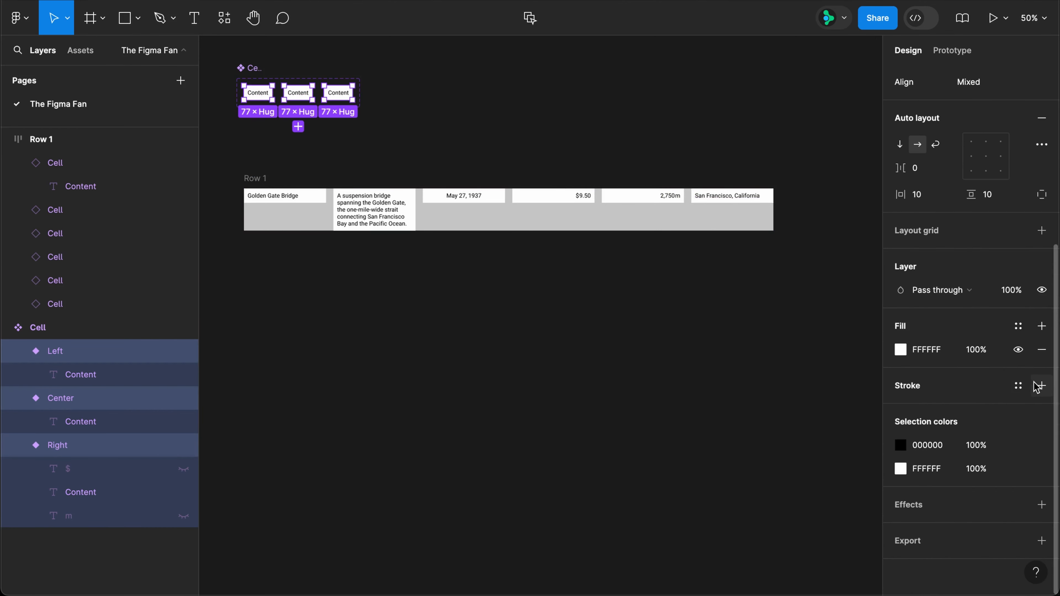
pyautogui.click(1042, 349)
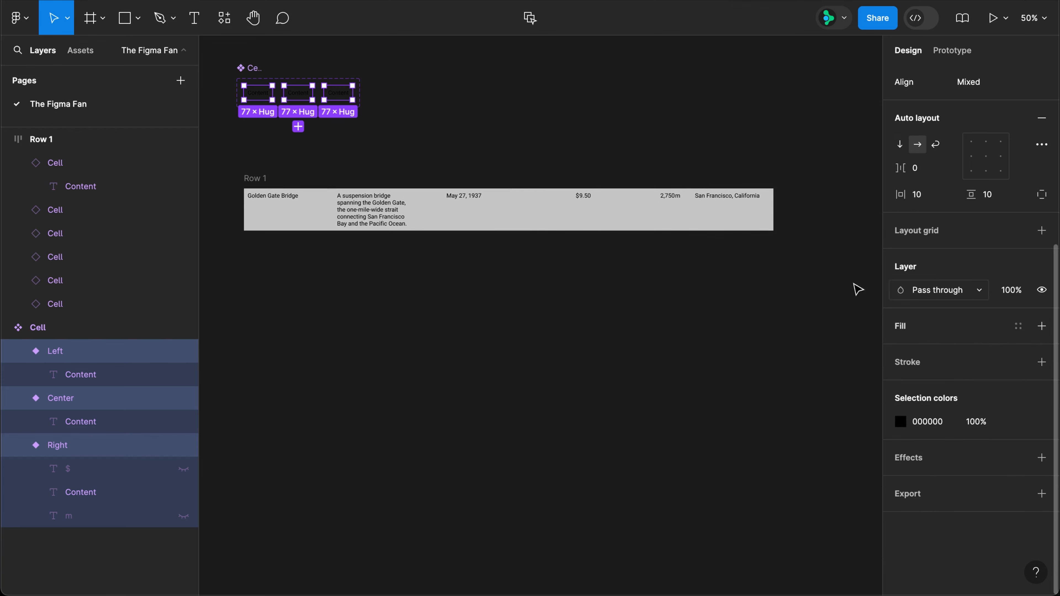
pyautogui.click(258, 69)
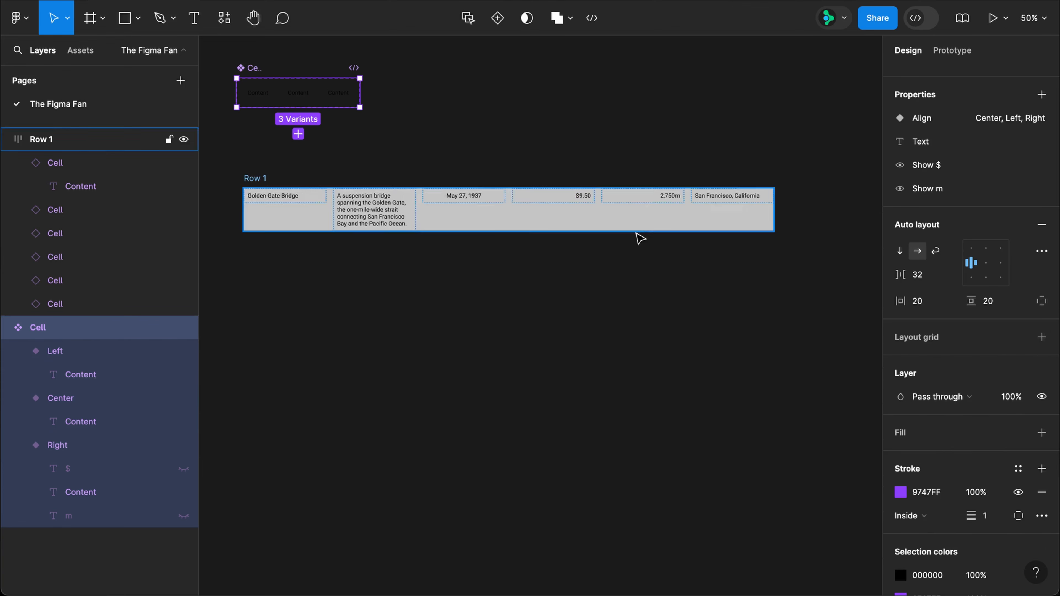
pyautogui.click(1042, 434)
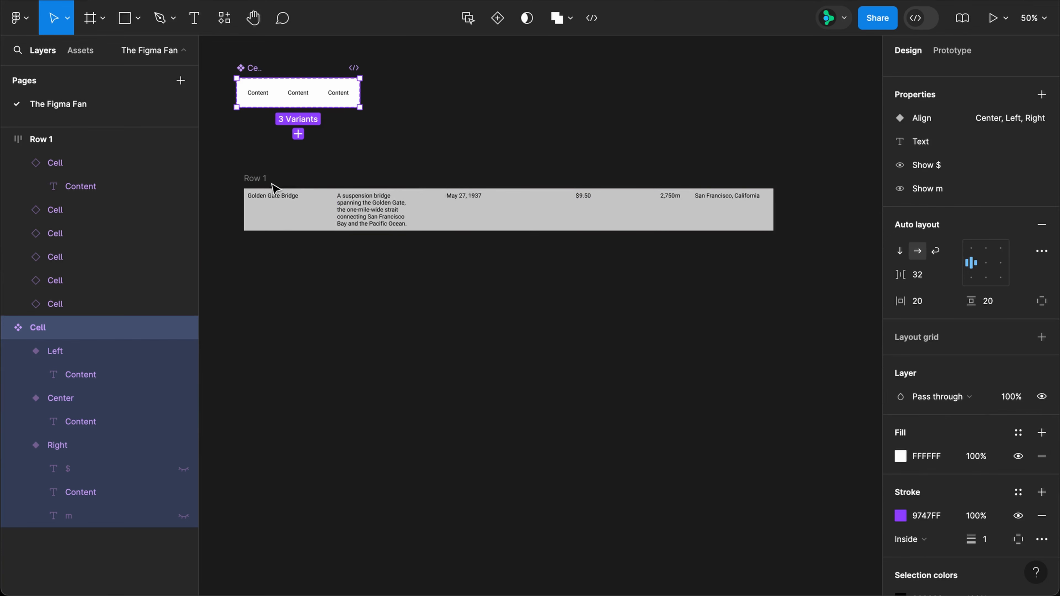
# Step: Change the fill colour of the Row 1 frame to FFFFFF
pyautogui.click(257, 179)
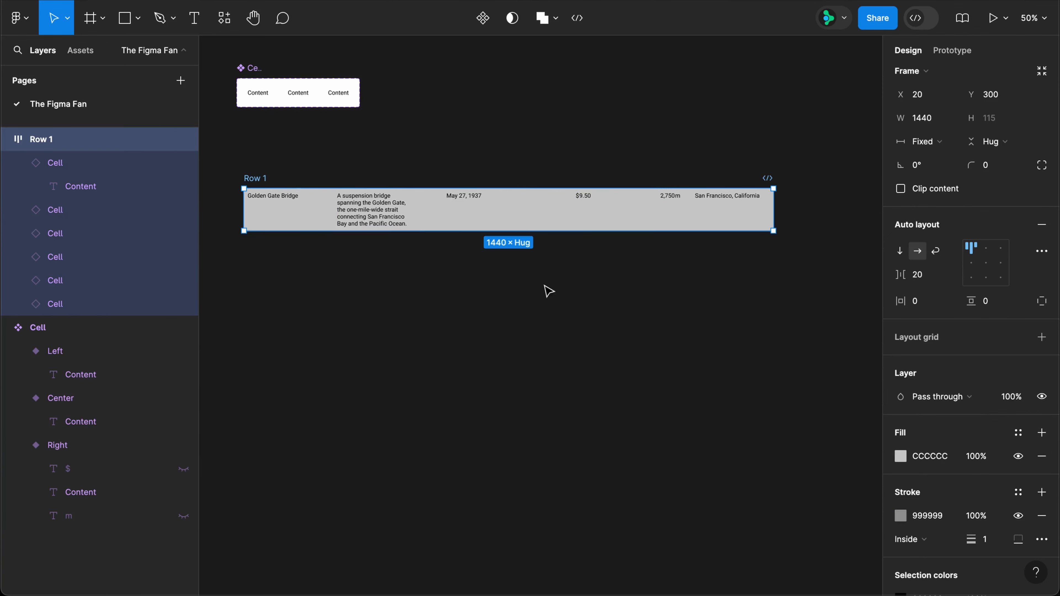
pyautogui.click(929, 457)
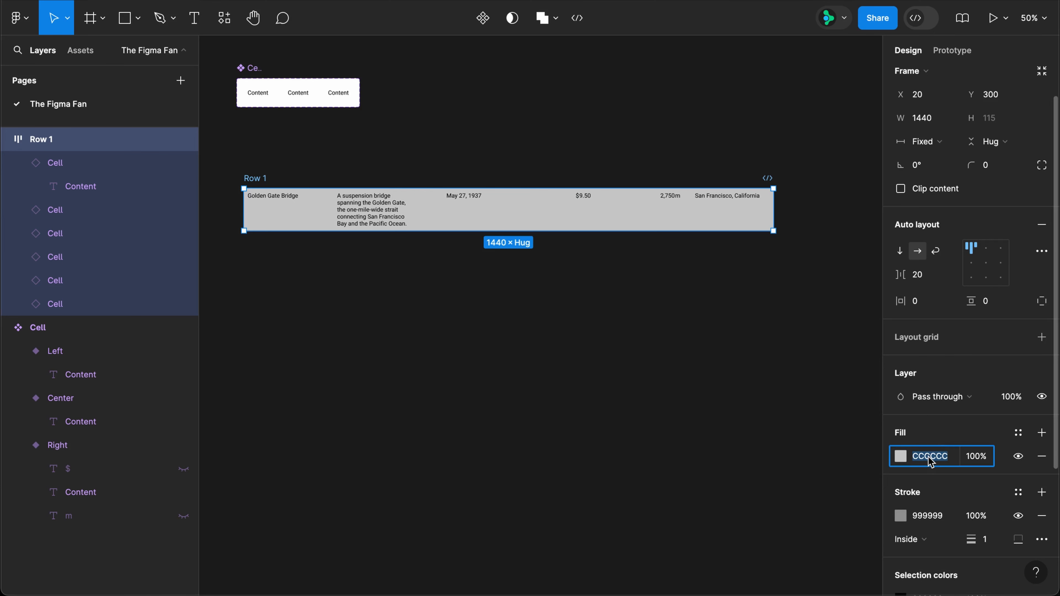
pyautogui.write('fff')
pyautogui.press('Return')
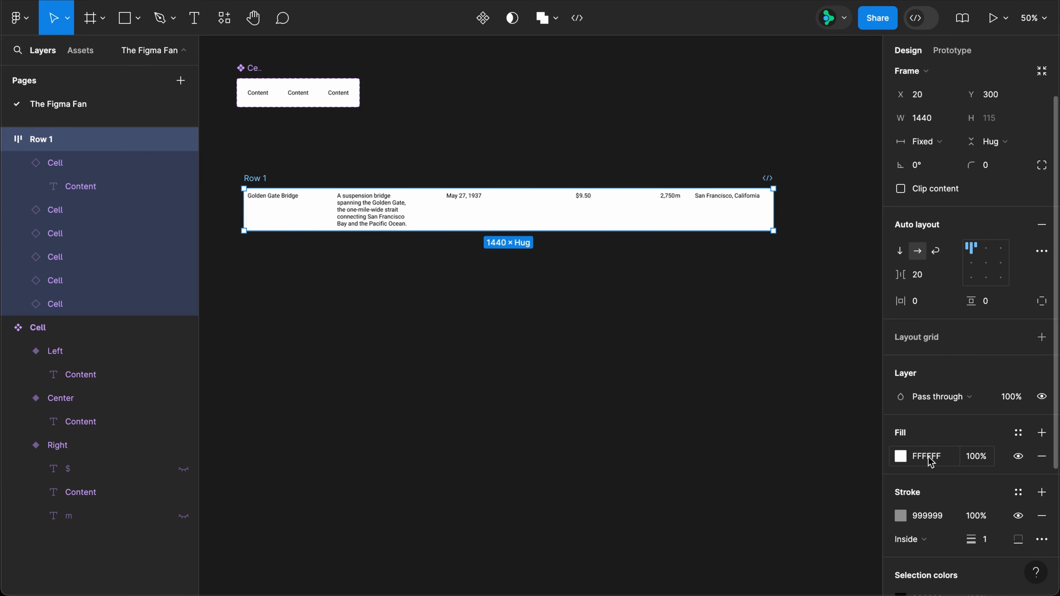
# Step: Duplicate Row 1 directly above the original and rename the copy "Header"
pyautogui.click(255, 179)
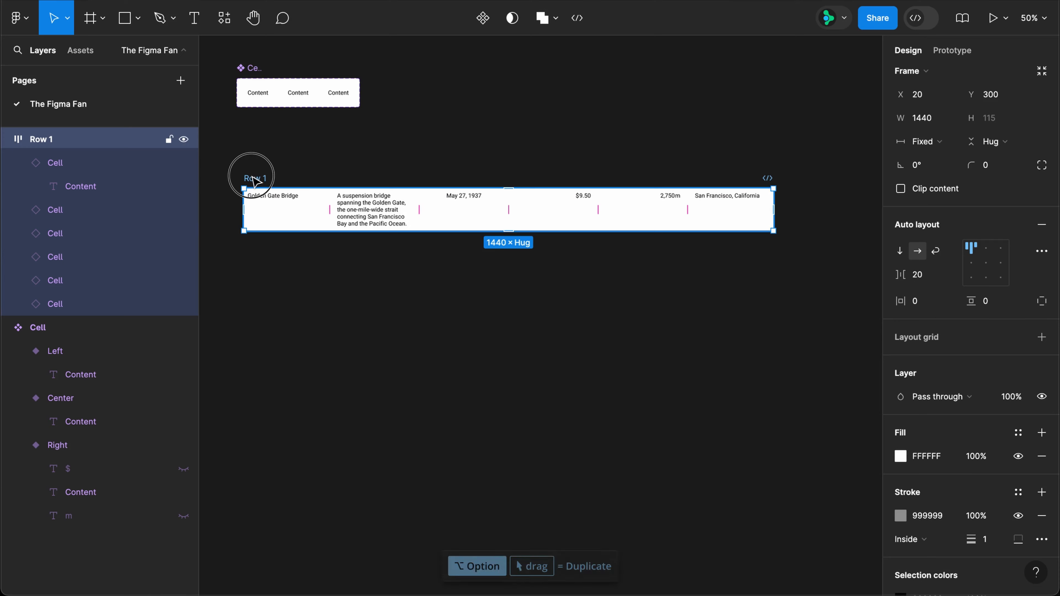
pyautogui.keyDown('alt'); pyautogui.moveTo(253, 178); pyautogui.dragTo(249, 129); pyautogui.keyUp('alt')
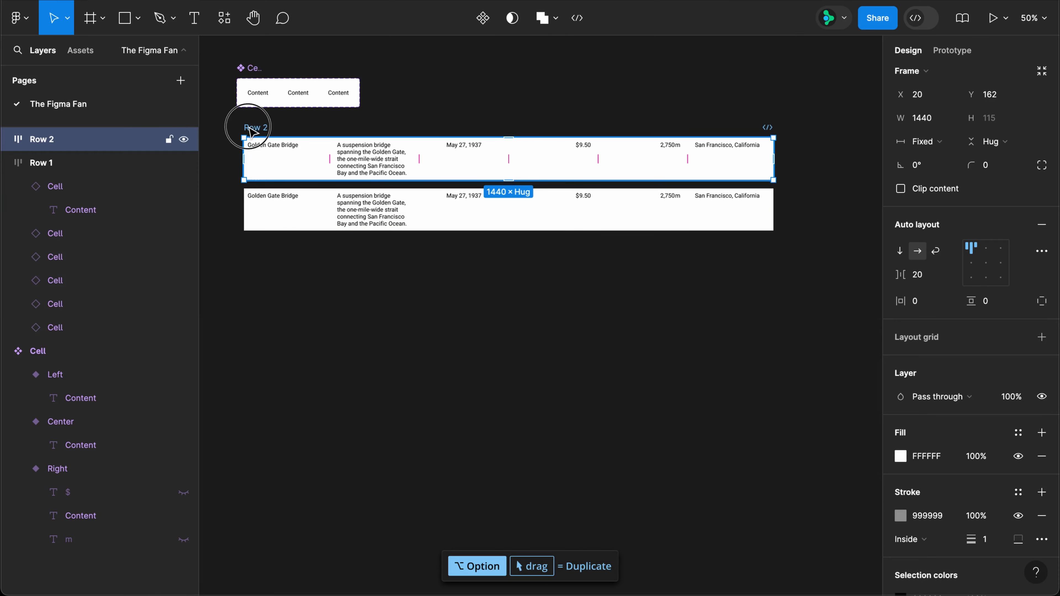
pyautogui.doubleClick(249, 129)
pyautogui.write('Header')
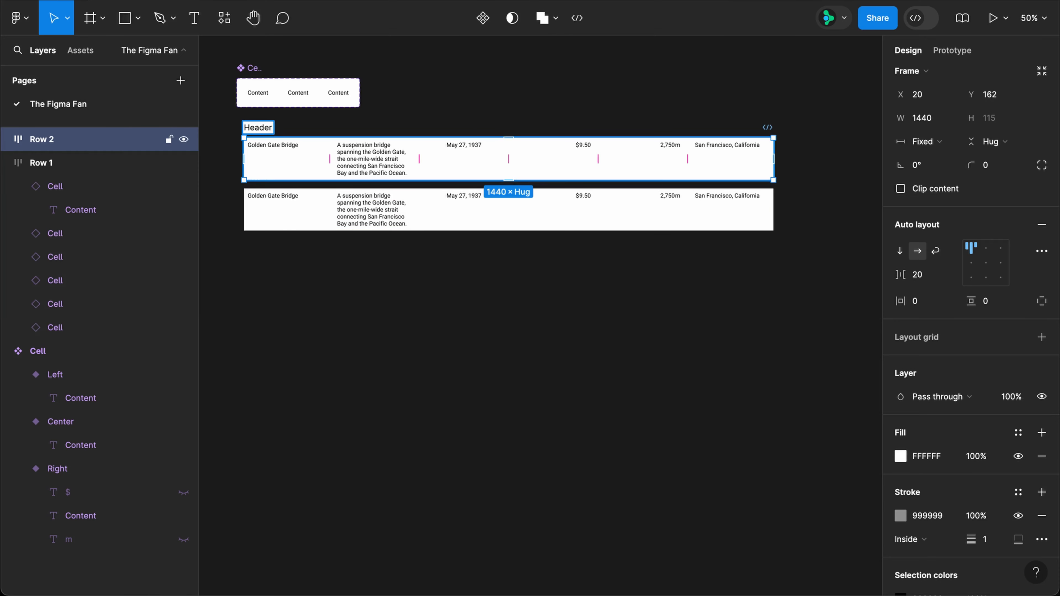
pyautogui.press('Return')
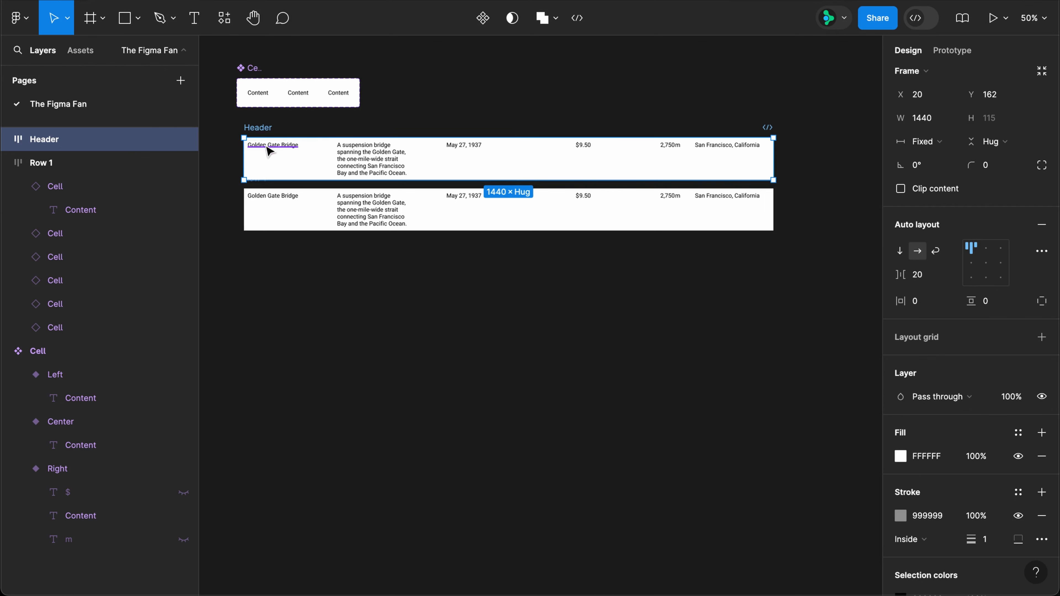
# Step: Change the first three cell texts in the Header row to "Name", "Description" and "Opened"
pyautogui.doubleClick(270, 146)
pyautogui.write('Name')
pyautogui.press('Tab')
pyautogui.write('Description')
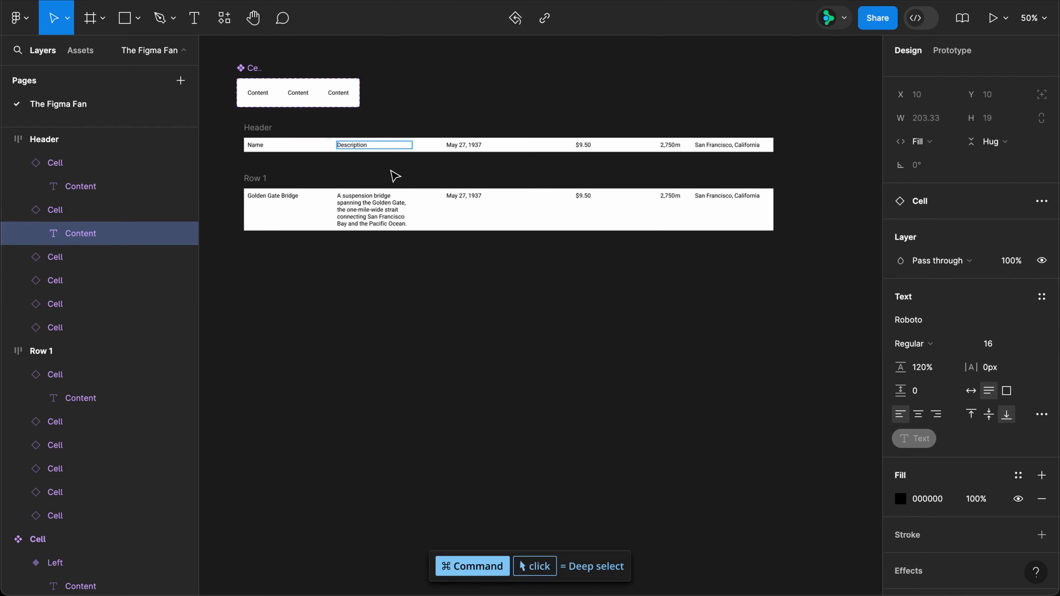
pyautogui.press('Tab')
pyautogui.write('Opened')
# Step: Hide the $ sign in the fourth Header cell and set its text to "Toll"
pyautogui.click(552, 146)
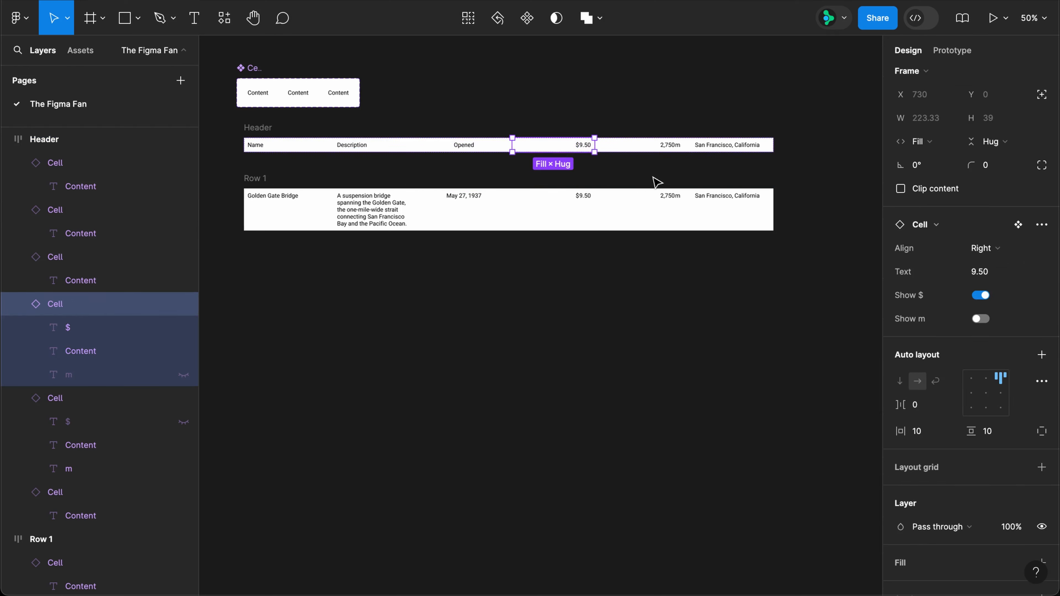
pyautogui.click(1008, 272)
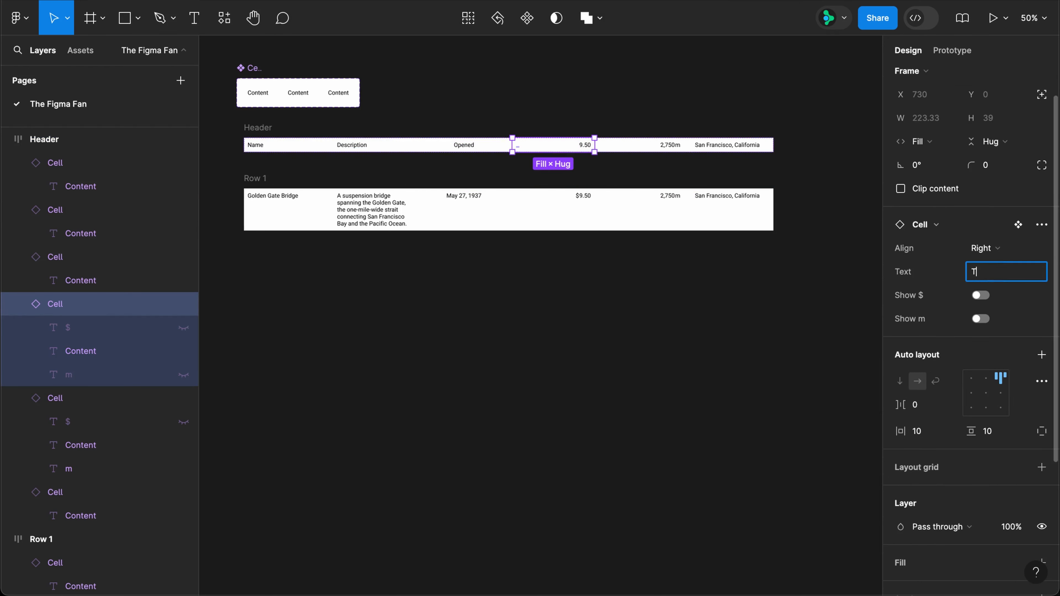
pyautogui.press('Return')
# Step: Hide the m unit in the fifth Header cell and set its text to "Length"
pyautogui.click(643, 146)
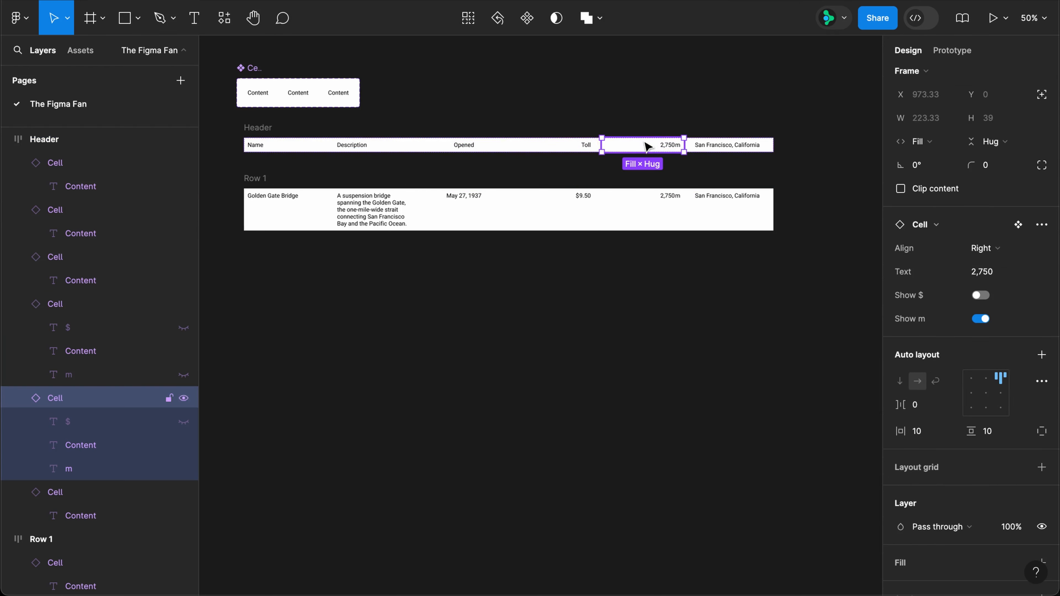
pyautogui.click(980, 318)
pyautogui.click(985, 272)
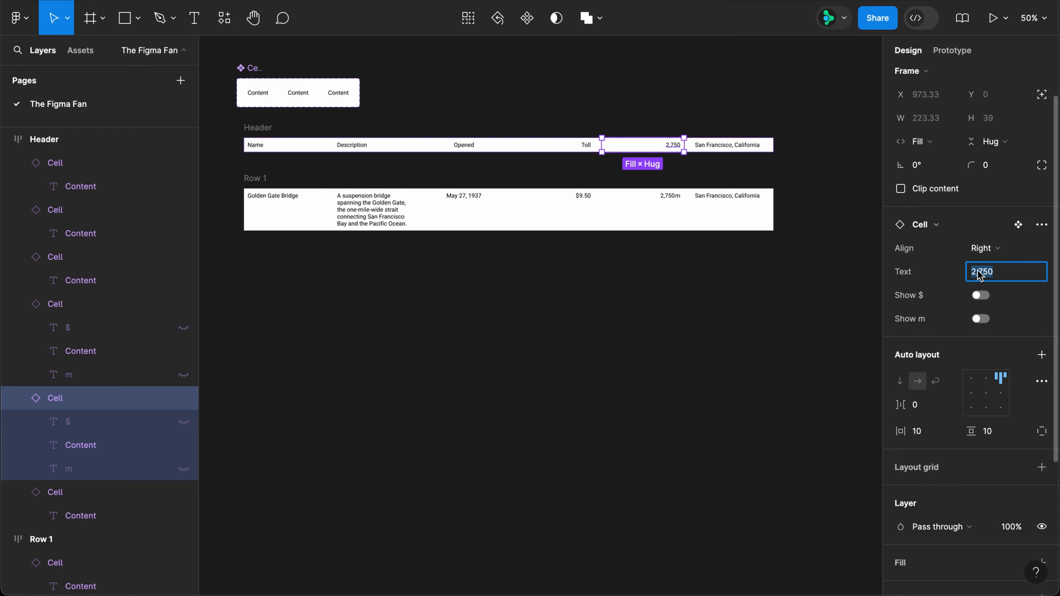
pyautogui.write('Length')
pyautogui.press('Return')
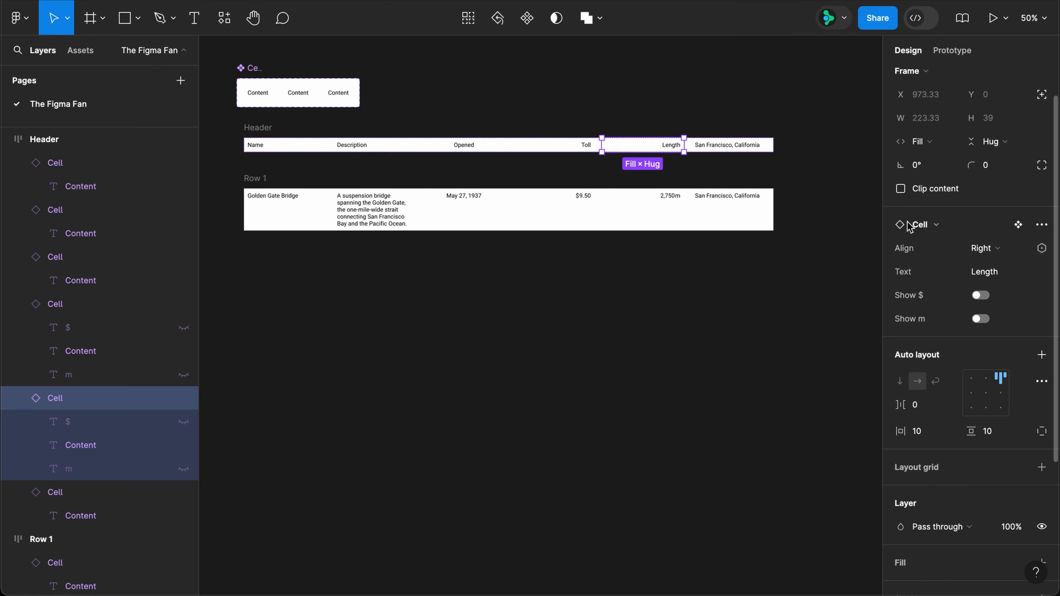
# Step: Set the text of the last Header cell to "Location"
pyautogui.keyDown('super'); pyautogui.doubleClick(727, 145); pyautogui.keyUp('super')
pyautogui.write('Location')
pyautogui.press('Escape')
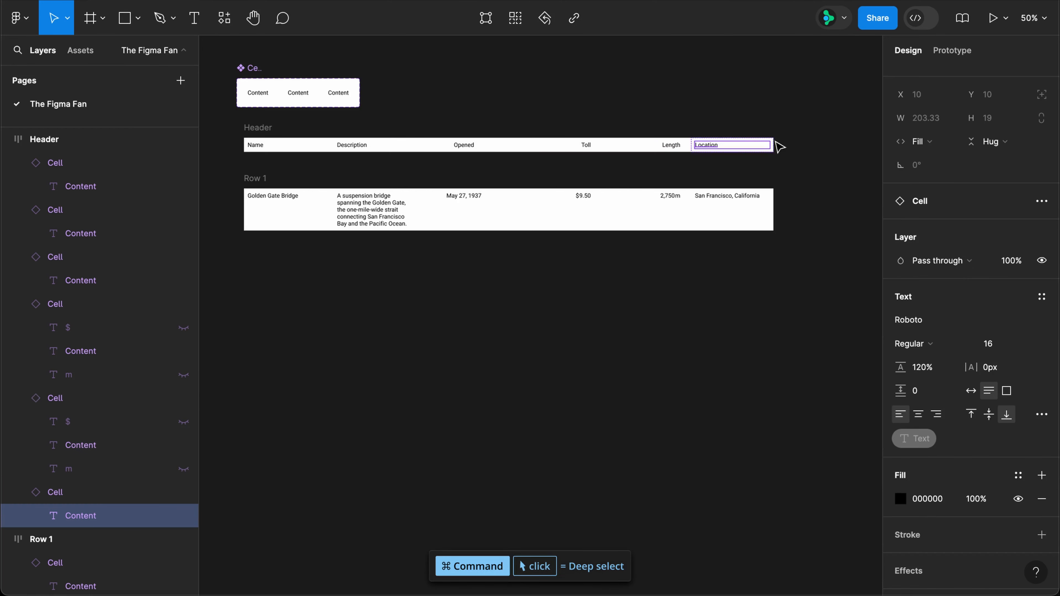
# Step: Select the text of all six Header cells and set its case to uppercase
pyautogui.keyDown('shift'); pyautogui.click(671, 145); pyautogui.keyUp('shift')
pyautogui.keyDown('shift'); pyautogui.click(586, 145); pyautogui.keyUp('shift')
pyautogui.keyDown('shift'); pyautogui.click(463, 145); pyautogui.keyUp('shift')
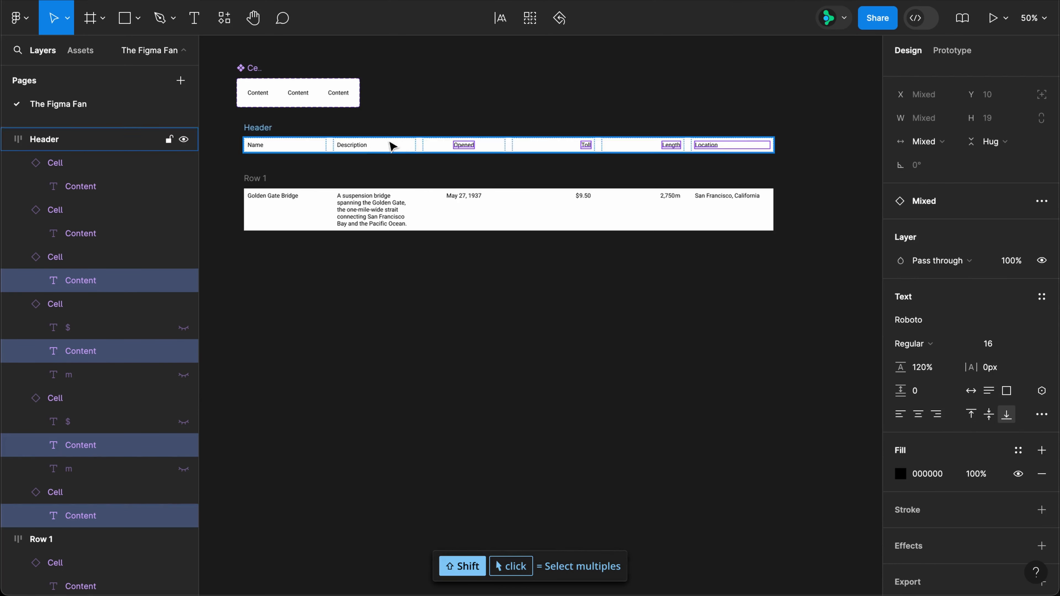
pyautogui.keyDown('shift'); pyautogui.click(392, 145); pyautogui.keyUp('shift')
pyautogui.keyDown('shift'); pyautogui.click(267, 145); pyautogui.keyUp('shift')
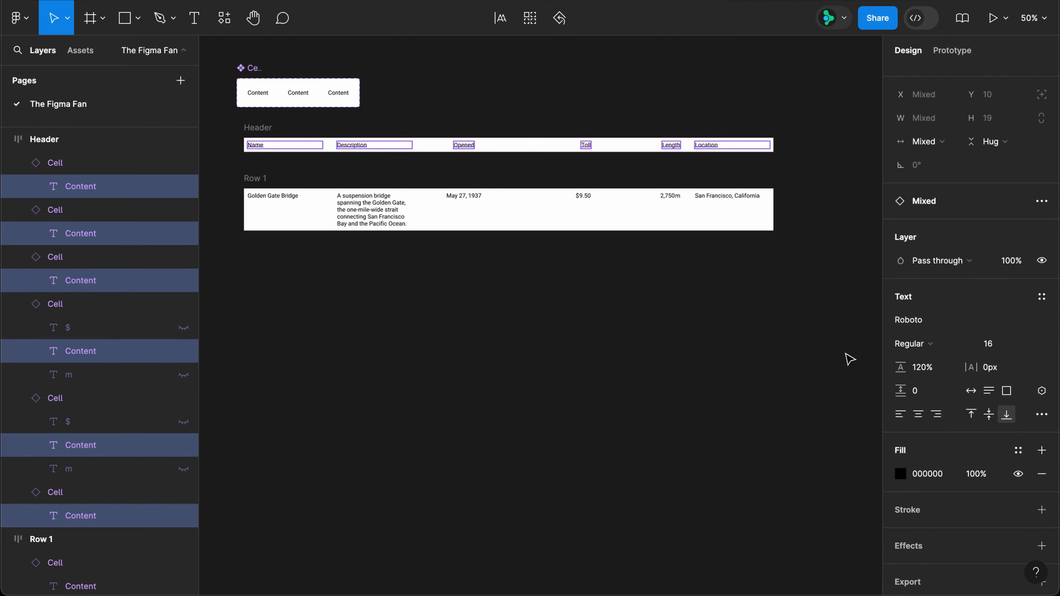
pyautogui.click(1041, 414)
pyautogui.click(795, 436)
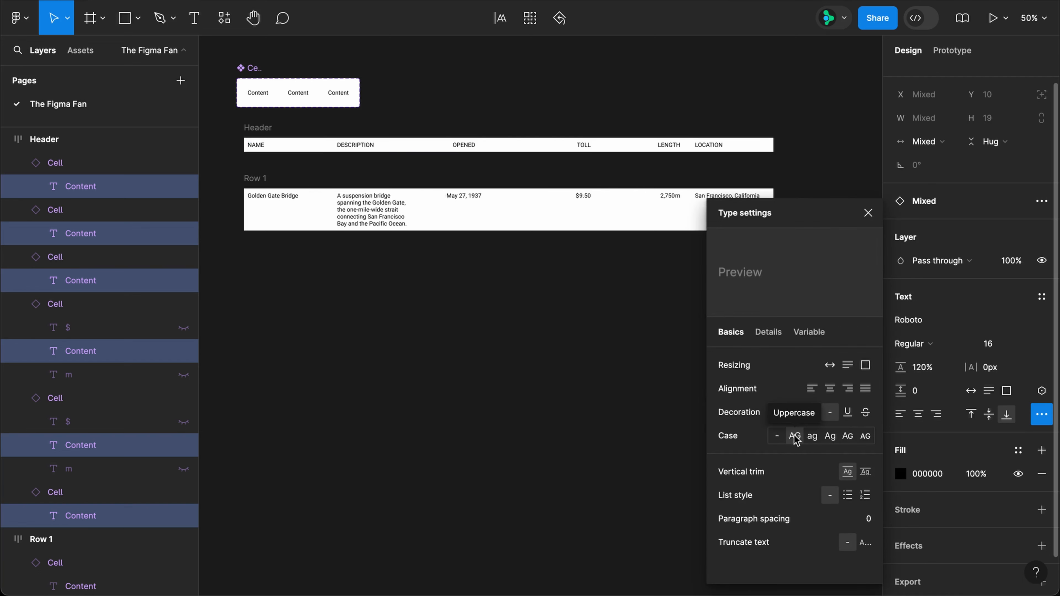
pyautogui.click(868, 213)
# Step: Set the six Header texts to font size 14 with fill color 555555
pyautogui.click(998, 345)
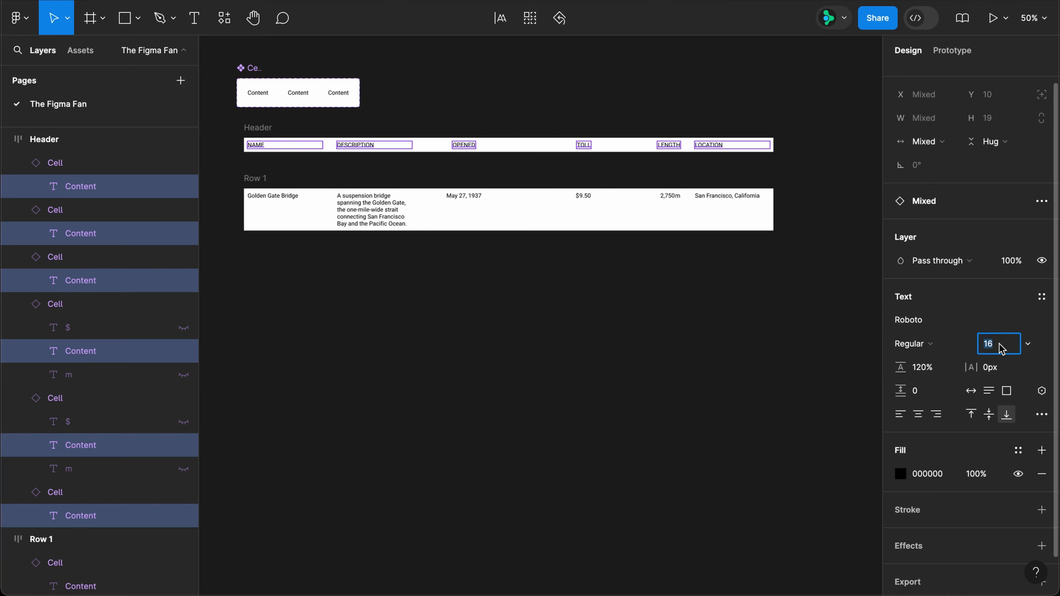
pyautogui.press('Return')
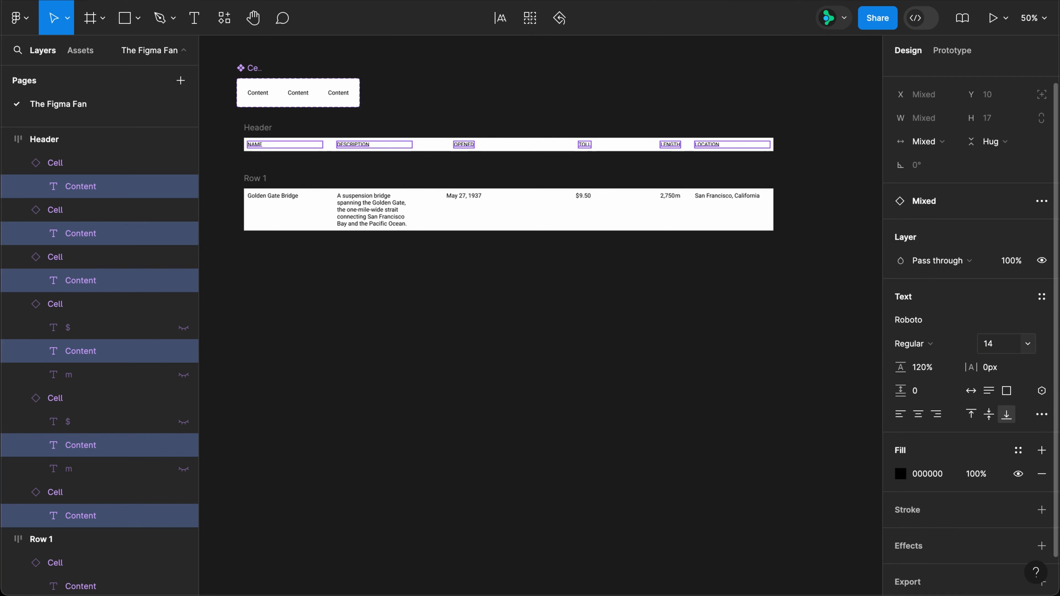
pyautogui.click(939, 476)
pyautogui.write('555555')
pyautogui.press('Return')
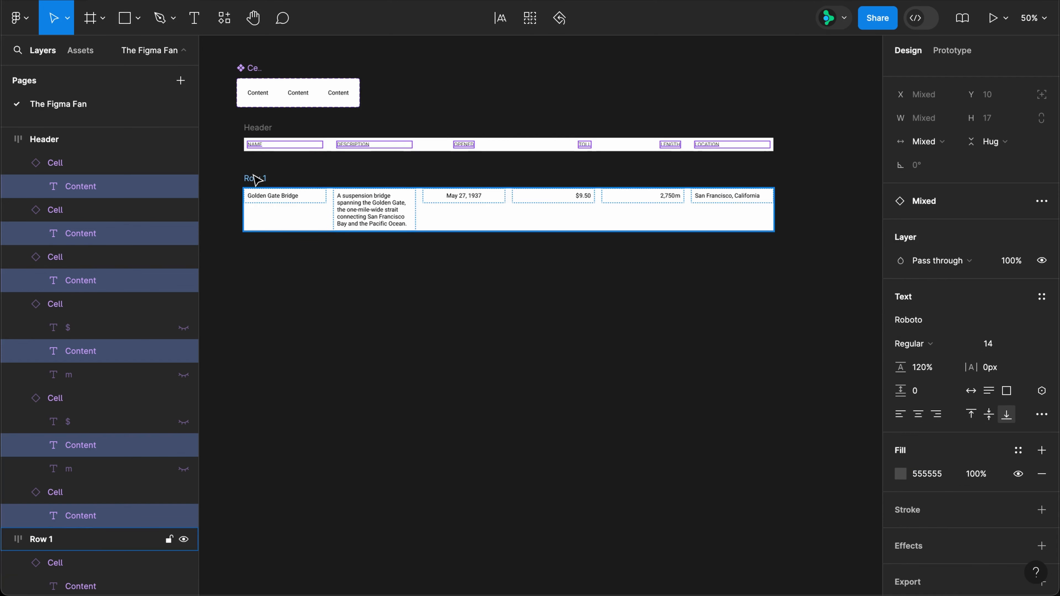
# Step: Duplicate Row 1 three times below the original at even spacing to make Rows 2, 3 and 4
pyautogui.keyDown('alt'); pyautogui.moveTo(255, 179); pyautogui.dragTo(266, 238); pyautogui.keyUp('alt')
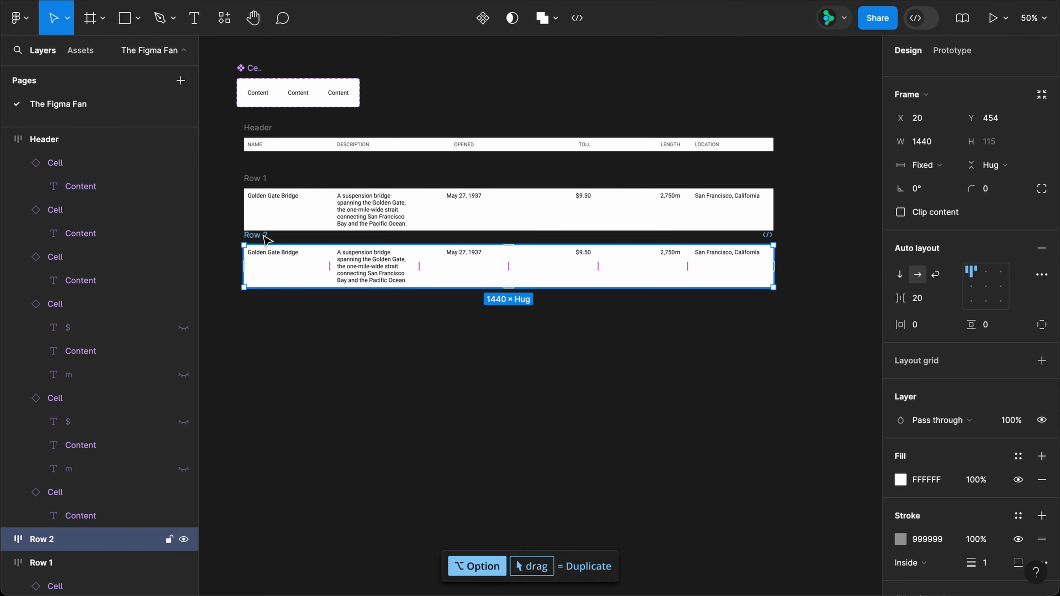
pyautogui.press('super+d')
pyautogui.press('super+d')
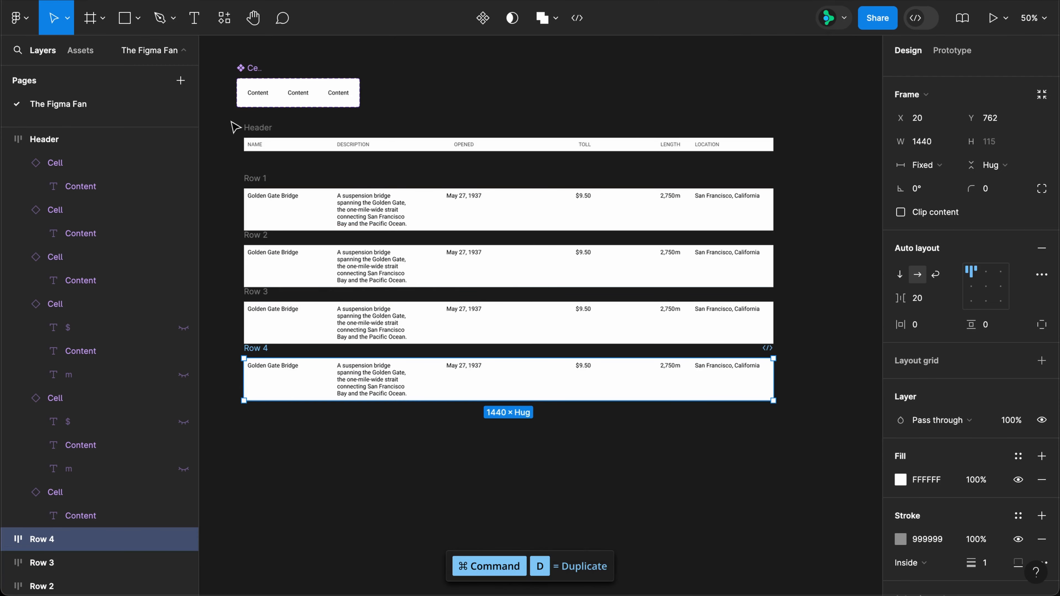
# Step: Wrap the Header and all four rows in a vertical auto layout frame with 0 gap and 20 horizontal and vertical padding
pyautogui.moveTo(231, 121); pyautogui.dragTo(834, 457)
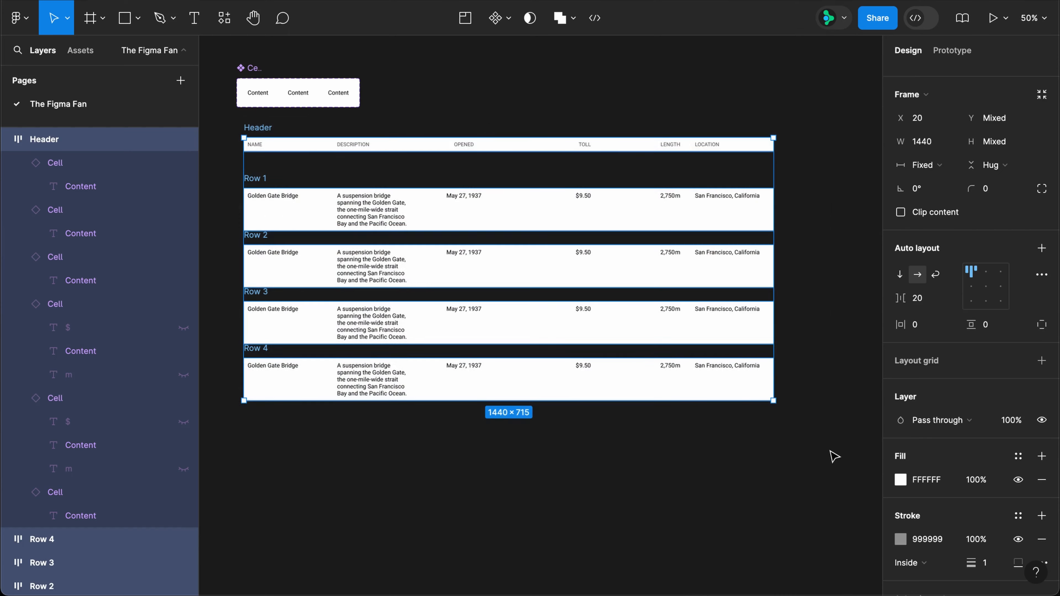
pyautogui.hotkey('shift', 'a')
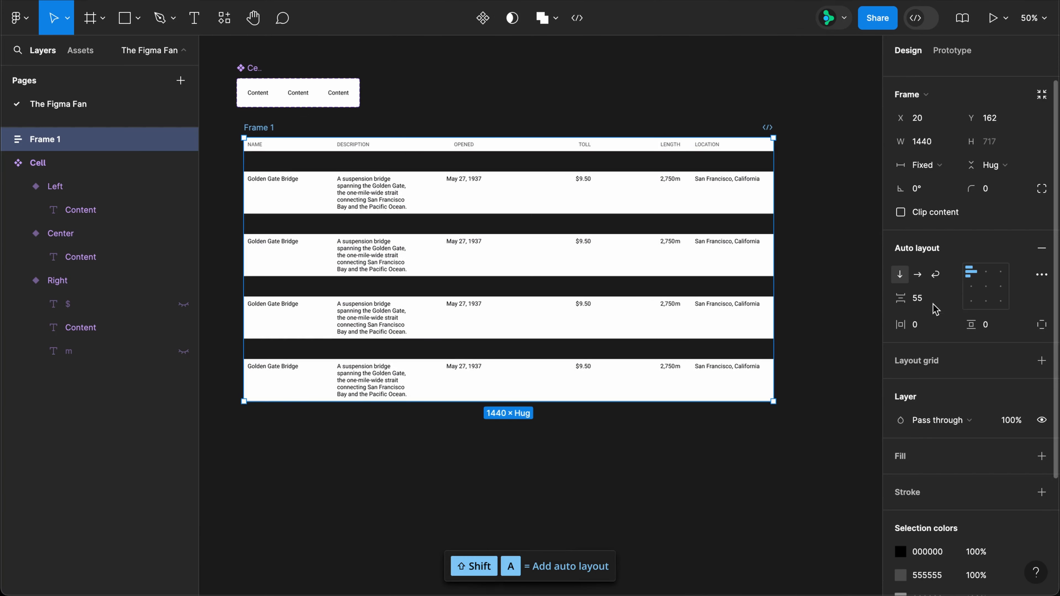
pyautogui.click(933, 304)
pyautogui.write('0')
pyautogui.press('Tab')
pyautogui.write('20')
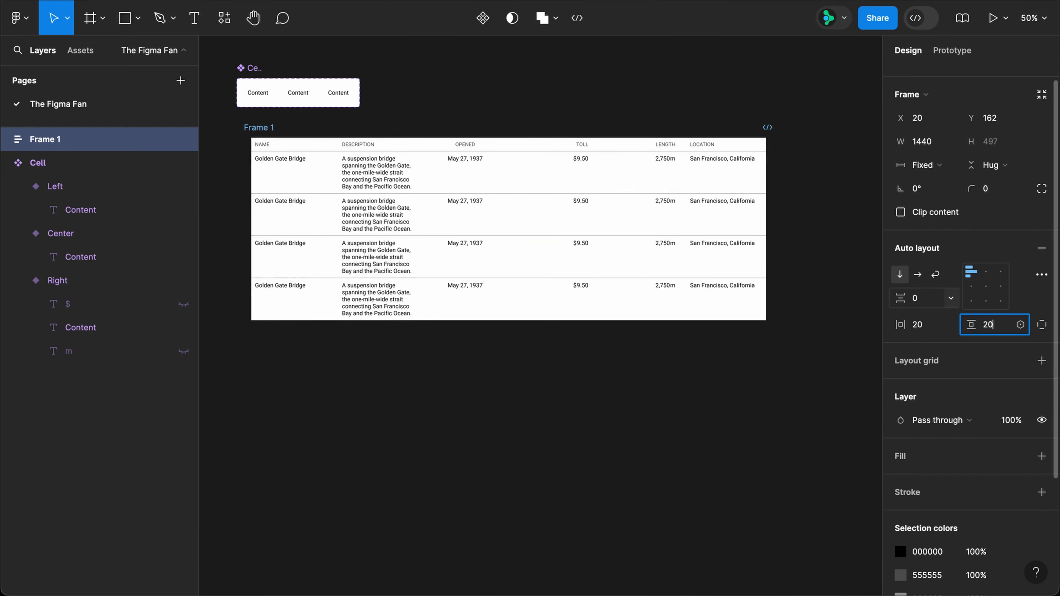
pyautogui.press('Return')
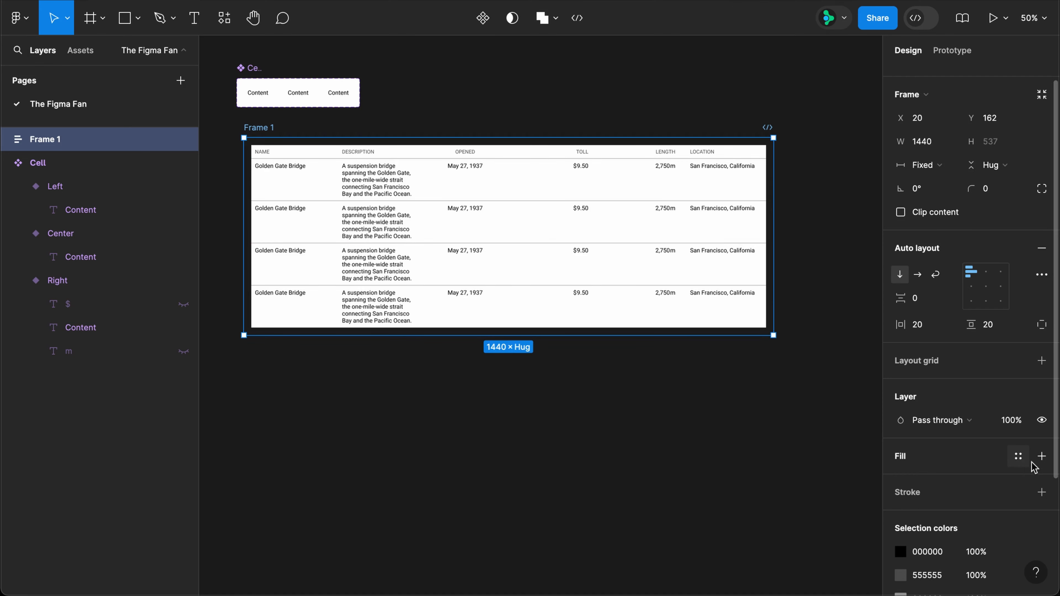
# Step: Give the new auto layout frame a white FFFFFF fill and a corner radius of 10
pyautogui.click(1041, 457)
pyautogui.click(994, 194)
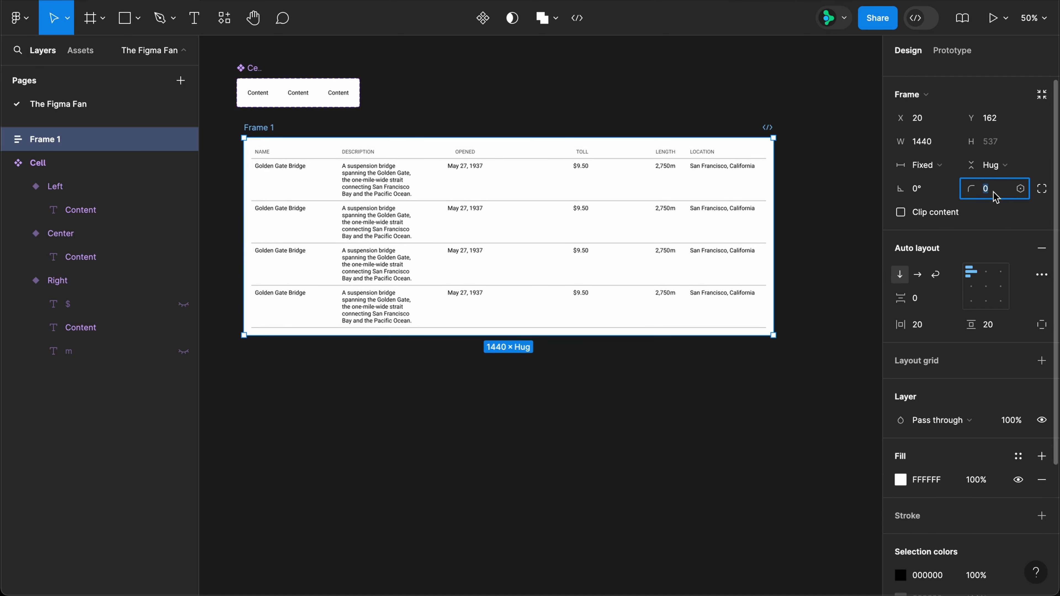
pyautogui.write('10')
pyautogui.press('Return')
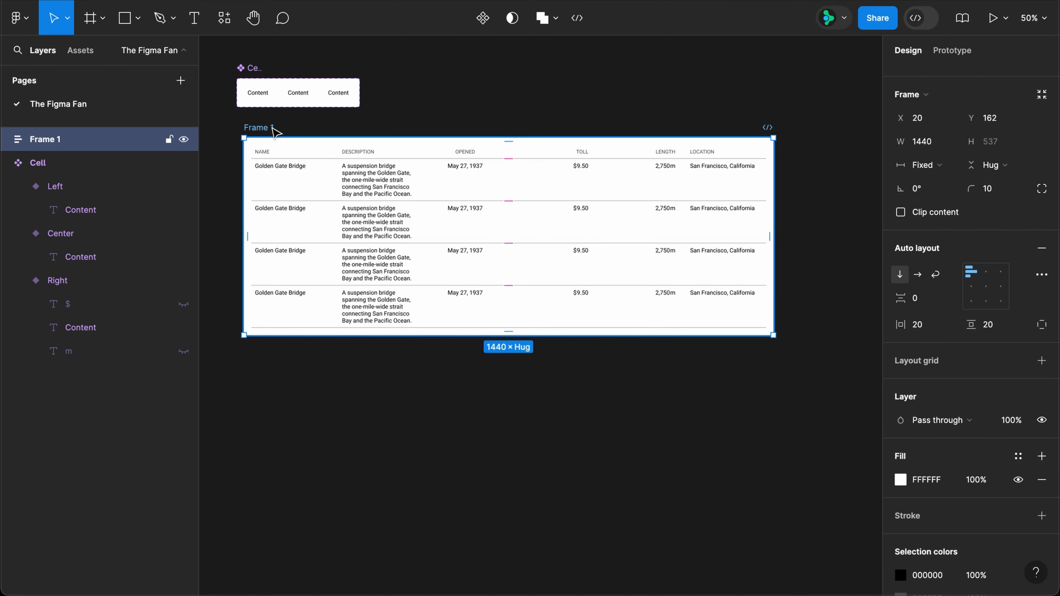
# Step: Rename the auto layout frame "Table"
pyautogui.write('Table')
pyautogui.press('Return')
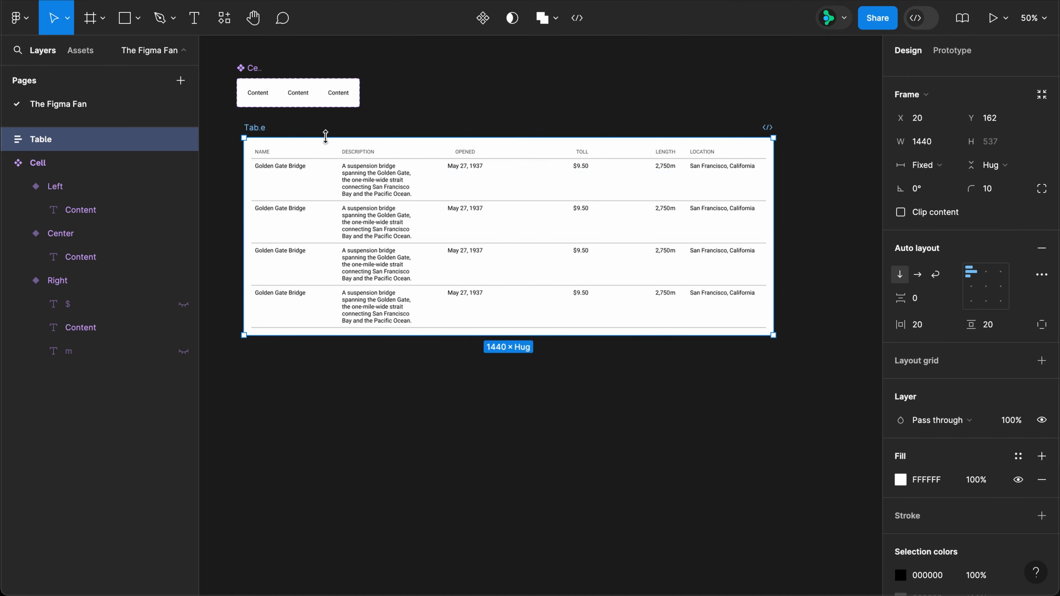
pyautogui.moveTo(770, 206)
pyautogui.mouseDown()
pyautogui.moveTo(662, 204)
pyautogui.moveTo(859, 213)
pyautogui.moveTo(774, 225)
pyautogui.mouseUp()
# Step: Set Row 2's name to "Brooklyn Bridge" and description to "A hybrid cable-stayed/suspension bridge, spanning the East River between the boroughs of Manhattan and Brooklyn."
pyautogui.doubleClick(296, 211)
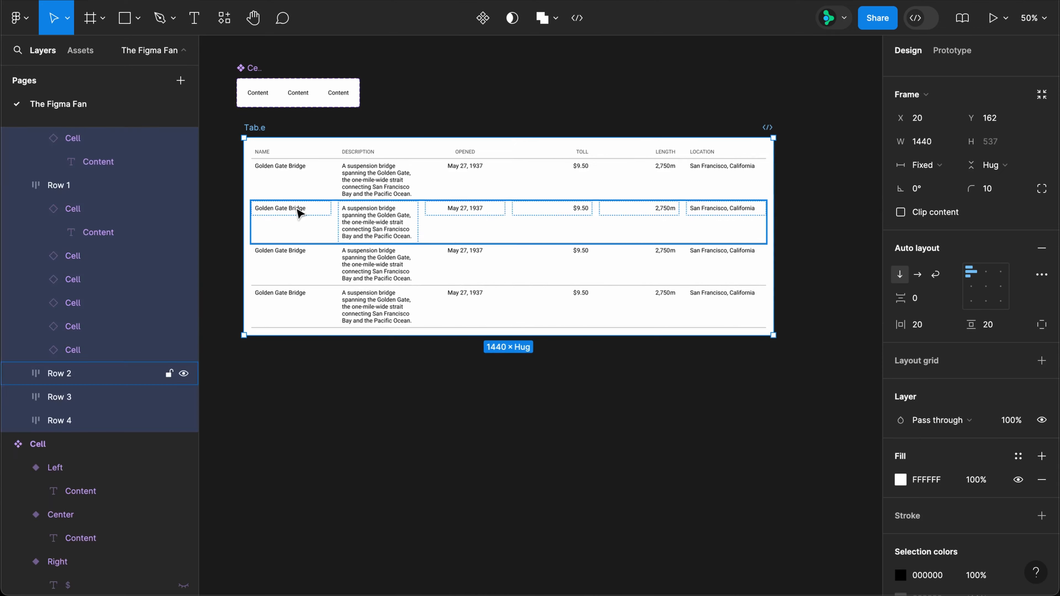
pyautogui.doubleClick(297, 211)
pyautogui.click(1032, 306)
pyautogui.write('Brooklyn Bridge')
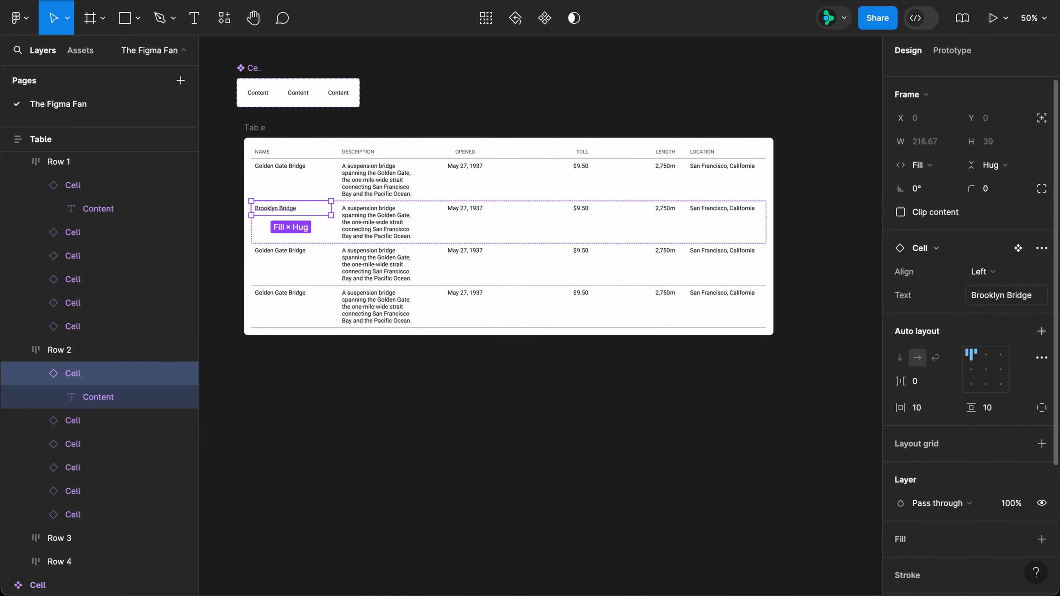
pyautogui.click(377, 217)
pyautogui.click(992, 307)
pyautogui.write('A hybrid cable-stayed/suspension bridge, spanning the East River between the boroughs of Manhattan and Brooklyn.')
# Step: Set Row 2's opened date to "May 24, 1883" and its toll to 0.00
pyautogui.click(464, 208)
pyautogui.click(983, 301)
pyautogui.write('May 24, 1883')
pyautogui.click(580, 209)
pyautogui.click(989, 297)
pyautogui.write('0.00')
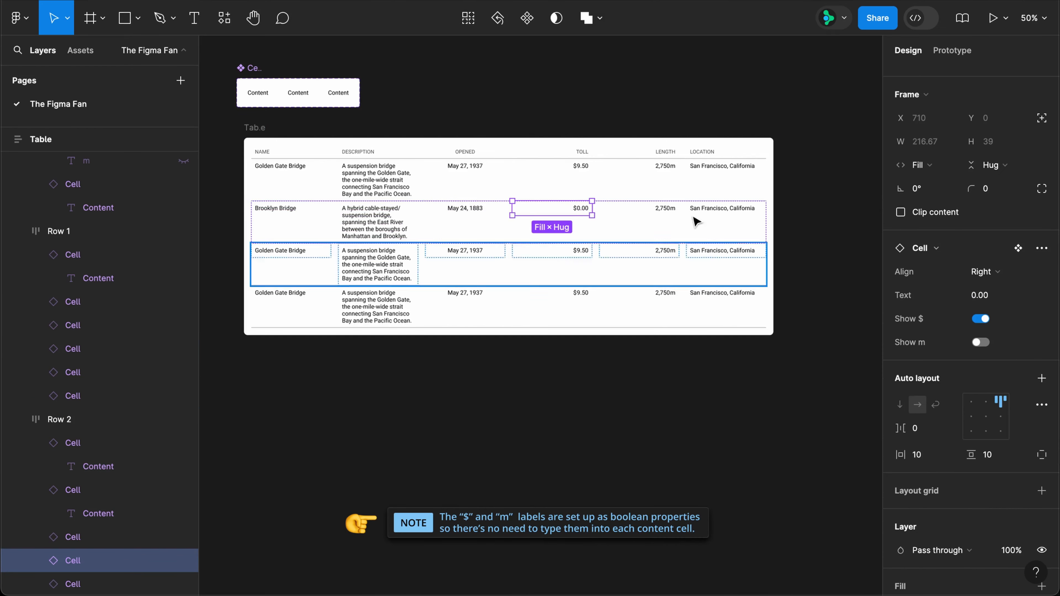
# Step: Set Row 2's length to 1,833.7 and its location to "New York City, New York"
pyautogui.click(668, 210)
pyautogui.click(989, 298)
pyautogui.write('1,833.7')
pyautogui.click(722, 210)
pyautogui.click(995, 297)
pyautogui.write('New York City, New York')
# Step: Describe Row 3's Stone Arch Bridge as a former Mississippi railroad bridge at Saint Anthony Falls, and set opened to 1883 and toll to 0.00
pyautogui.click(377, 258)
pyautogui.write('A former railroad bridge crossing the Mississippi River at Saint Anthony Falls. It is the only arched bridge made of stone on the entire Mississippi River.')
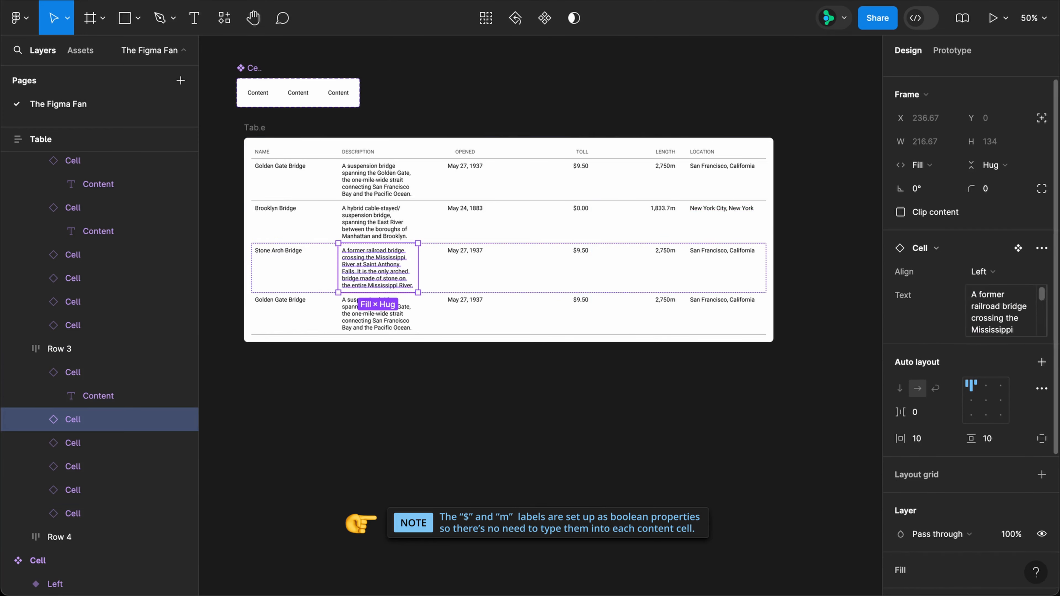
pyautogui.click(465, 250)
pyautogui.write('1883')
pyautogui.click(580, 250)
pyautogui.write('0.00')
# Step: Set Row 3's length to 640 and its location to "Minneapolis, Minnesota"
pyautogui.click(664, 250)
pyautogui.click(984, 294)
pyautogui.write('640')
pyautogui.click(722, 250)
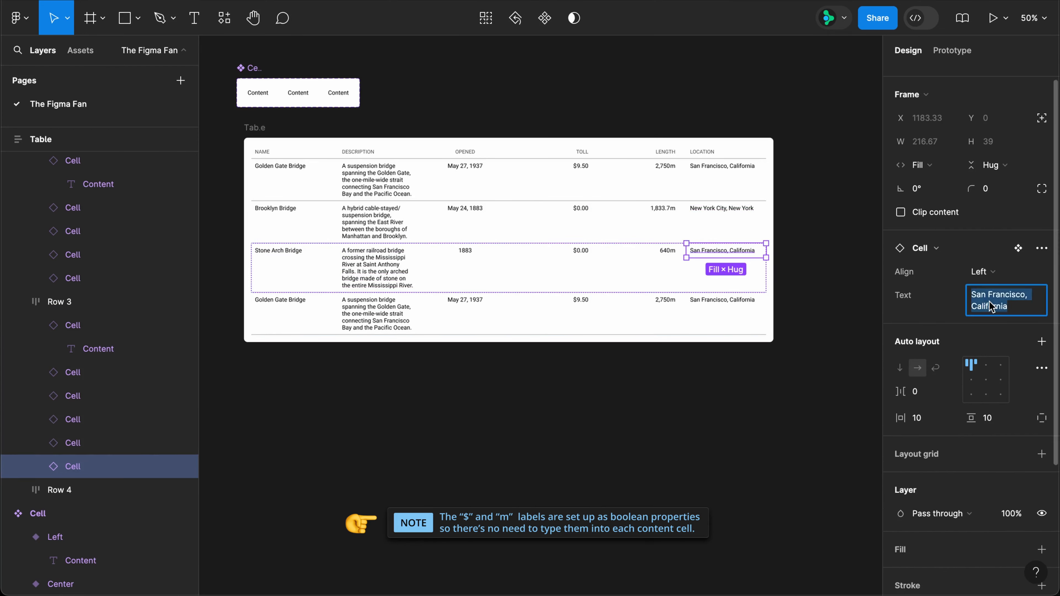
pyautogui.write('Minneapolis, Minnesota')
# Step: Name Row 4 "Mackinac Bridge" and describe it as a suspension bridge connecting Michigan's Upper and Lower peninsulas across the Straits of Mackinac
pyautogui.click(277, 300)
pyautogui.write('Mackinac Bridge')
pyautogui.click(377, 317)
pyautogui.write('A suspension bridge that connects the Upper and Lower peninsulas of Michigan. It spans the Straits of Mackinac, a body of water connecting Lake Michigan and Lake Huron.')
# Step: Set Row 4's opened date to "Nov 1, 1957" and its toll to 4.00
pyautogui.click(464, 300)
pyautogui.click(580, 299)
pyautogui.click(989, 295)
pyautogui.write('4.00')
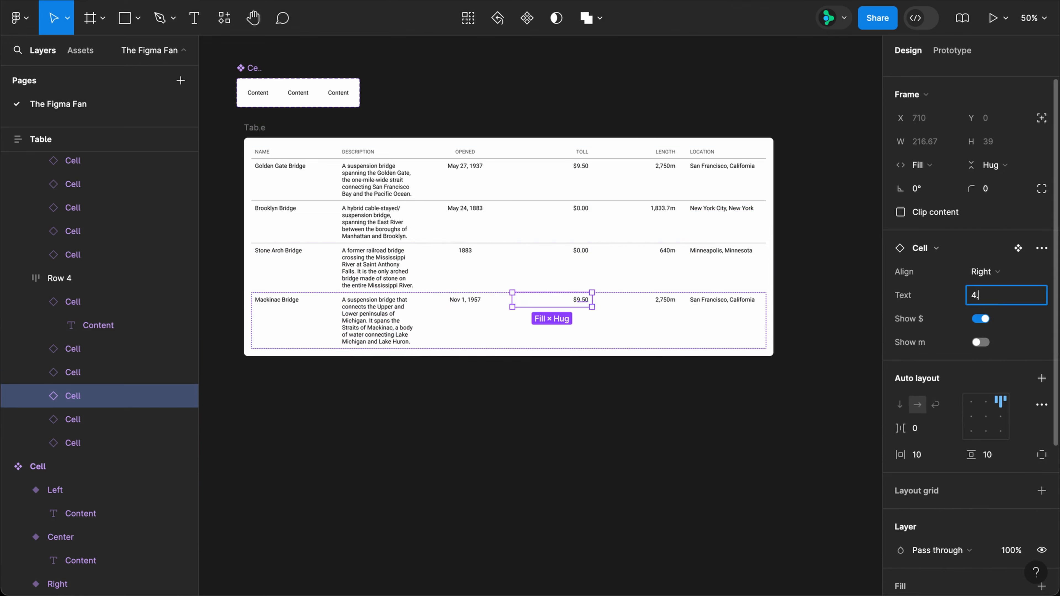
# Step: Set Row 4's length to 8,038 and its location to "Mackinaw City, Michigan"
pyautogui.click(663, 299)
pyautogui.click(1003, 298)
pyautogui.write('8,038')
pyautogui.click(726, 301)
pyautogui.write('Mackinaw City, Michigan')
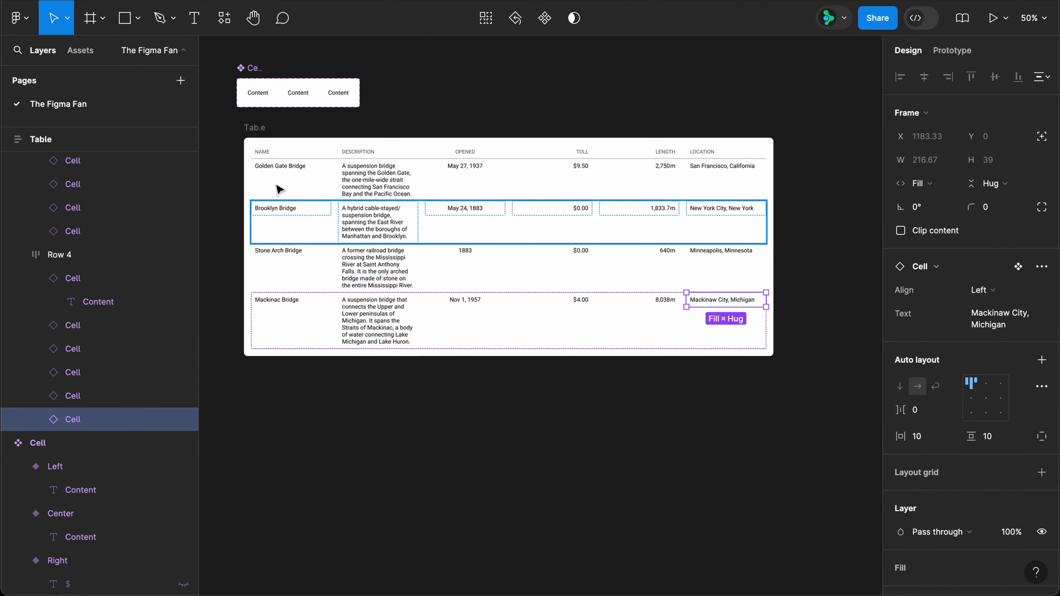
# Step: Make the four bridge names bold and give the Golden Gate Bridge row a pale yellow fill
pyautogui.moveTo(220, 173); pyautogui.dragTo(286, 333)
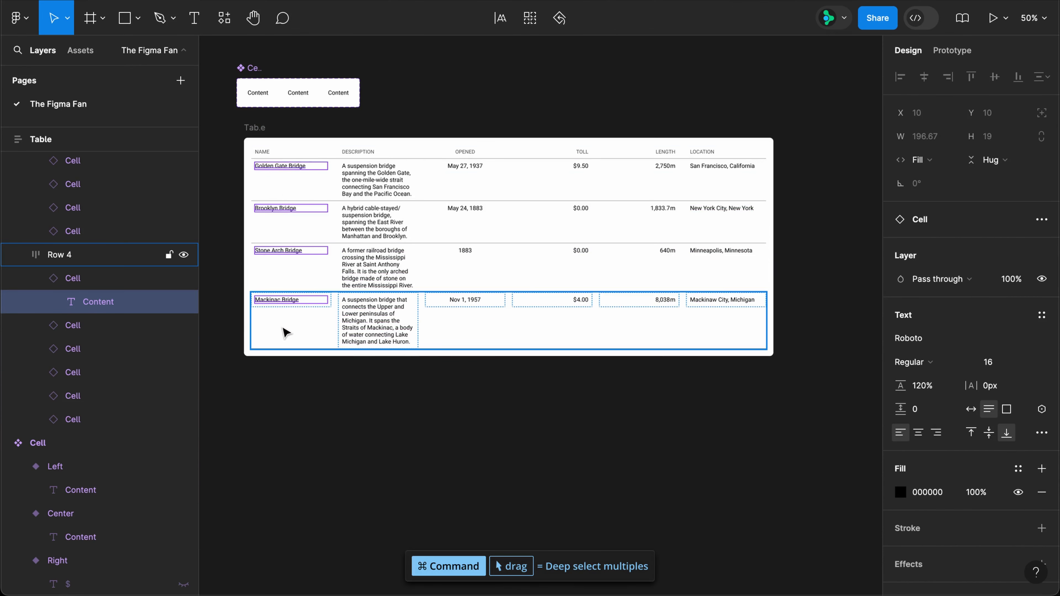
pyautogui.press('super+b')
pyautogui.click(442, 192)
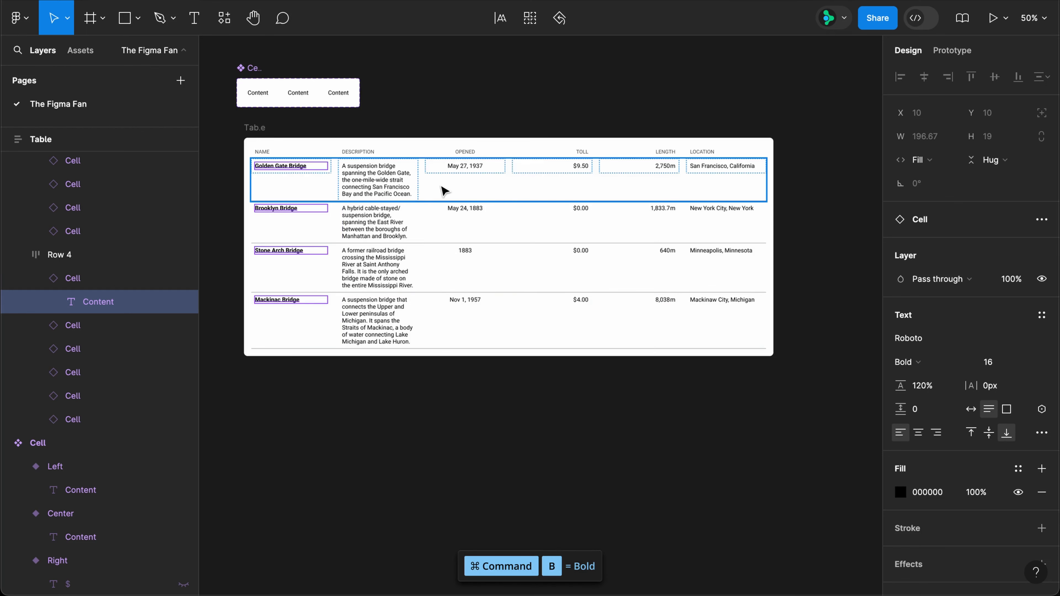
pyautogui.click(946, 500)
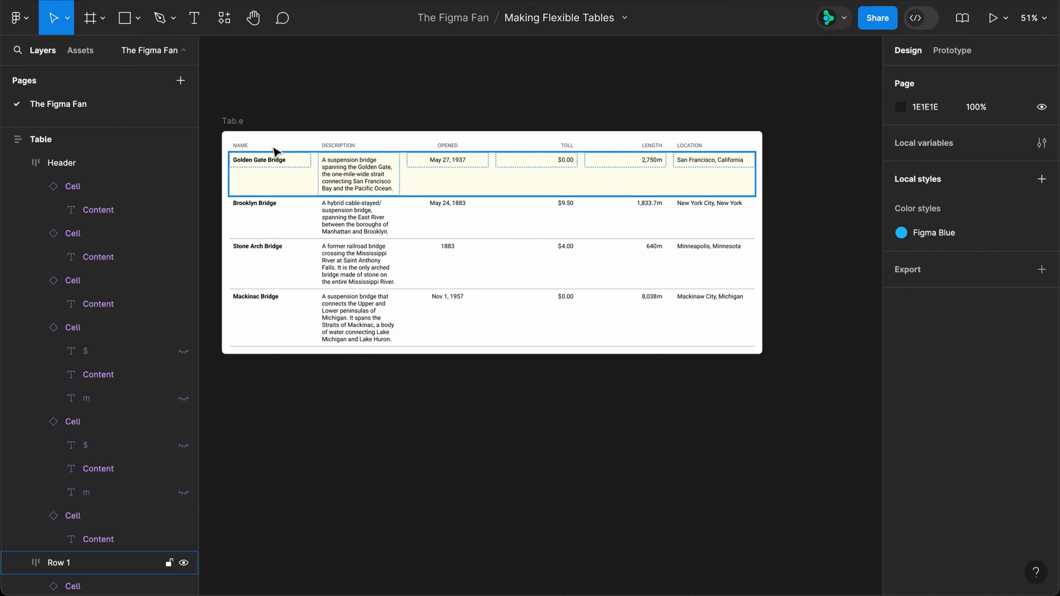
# Step: Widen the Table frame to about 1579
pyautogui.click(229, 122)
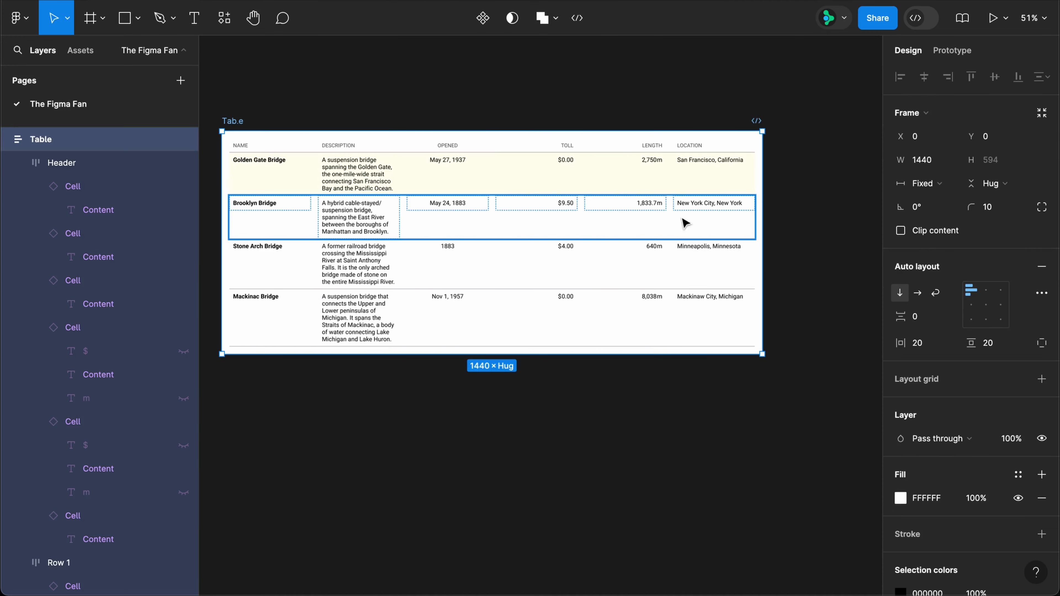
pyautogui.moveTo(763, 217); pyautogui.dragTo(816, 219)
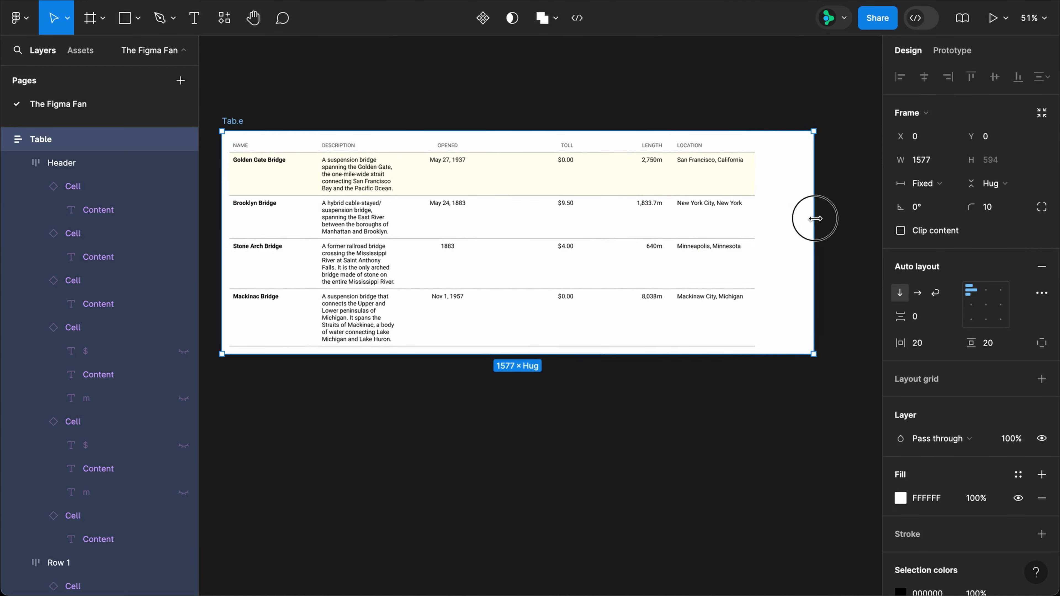
# Step: Set the width of the Header and all four rows to Fill container inside the Table frame
pyautogui.click(725, 145)
pyautogui.keyDown('shift'); pyautogui.click(731, 175); pyautogui.keyUp('shift')
pyautogui.keyDown('shift'); pyautogui.click(734, 237); pyautogui.keyUp('shift')
pyautogui.keyDown('shift'); pyautogui.click(734, 286); pyautogui.keyUp('shift')
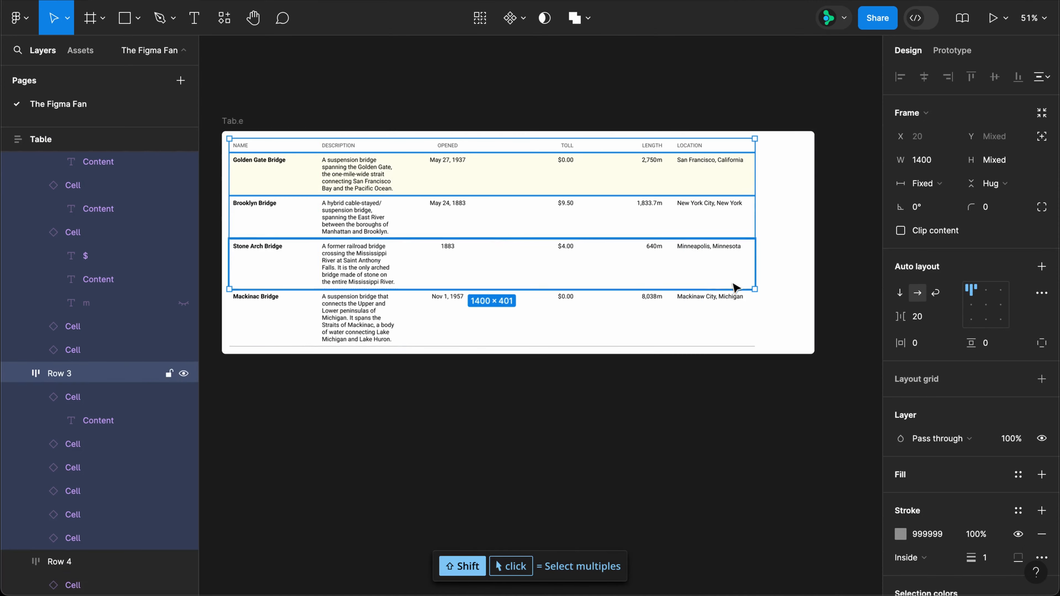
pyautogui.keyDown('shift'); pyautogui.click(735, 294); pyautogui.keyUp('shift')
pyautogui.click(925, 183)
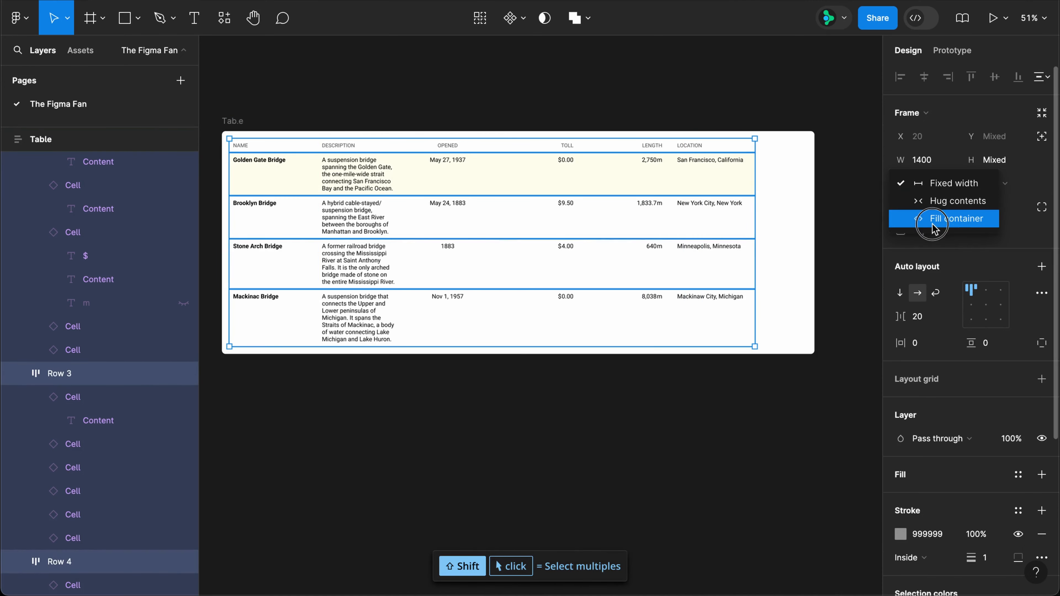
pyautogui.click(933, 219)
# Step: Resize the Table frame to a width of 1440
pyautogui.click(235, 122)
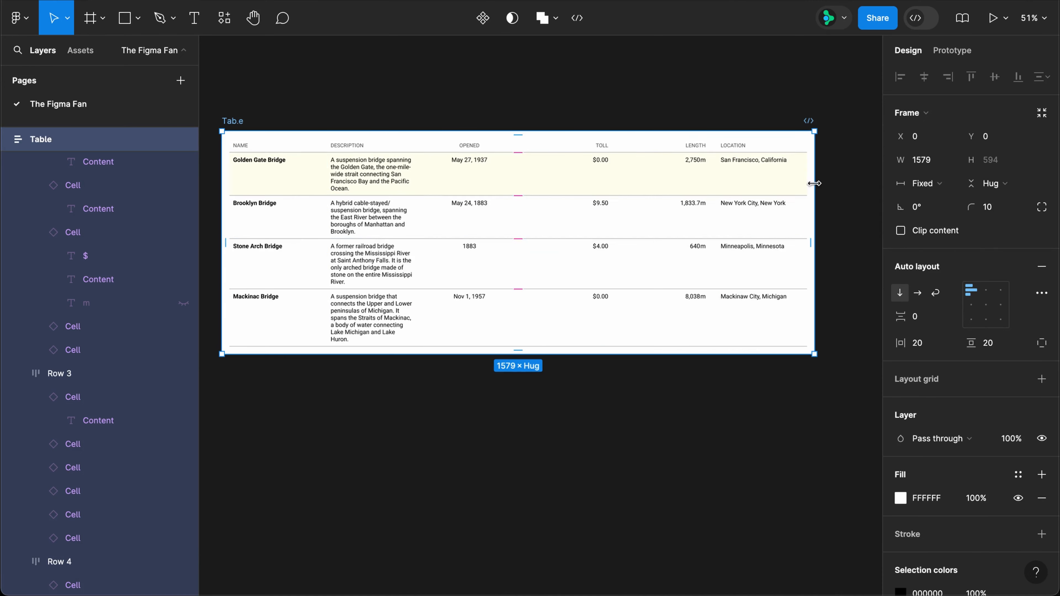
pyautogui.moveTo(811, 180); pyautogui.dragTo(763, 204)
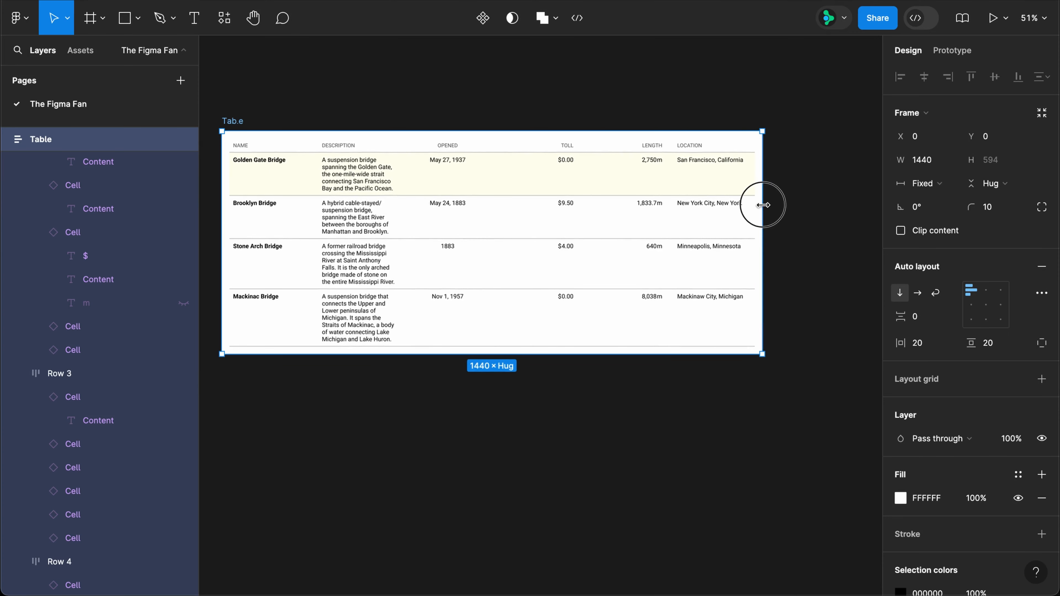
# Step: Select all five cells of the Toll column and give them a maximum width of 100
pyautogui.moveTo(585, 115)
pyautogui.mouseDown()
pyautogui.moveTo(532, 308)
pyautogui.moveTo(501, 346)
pyautogui.moveTo(492, 339)
pyautogui.mouseUp()
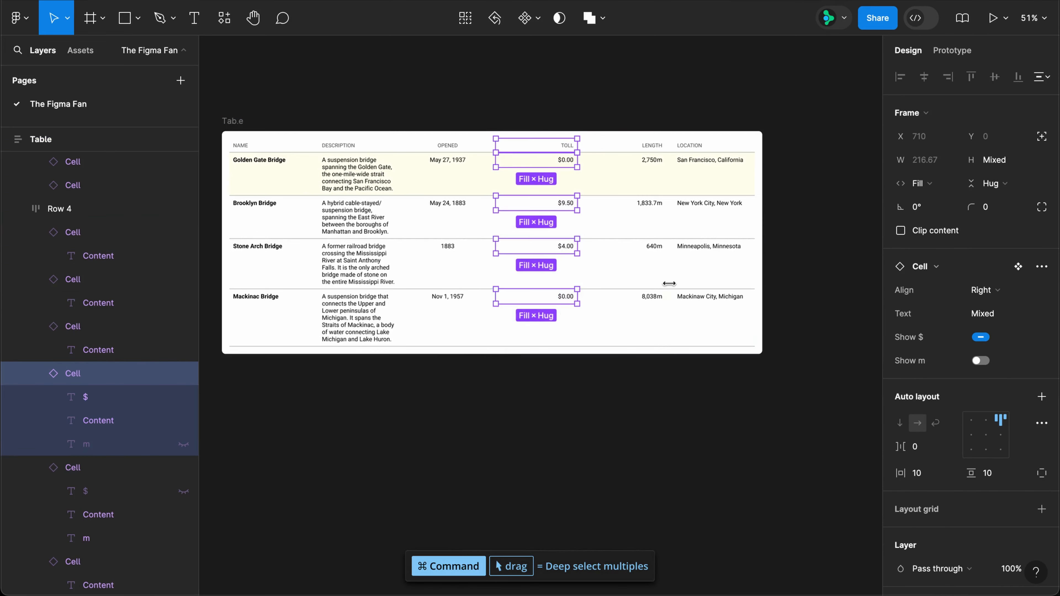
pyautogui.click(948, 159)
pyautogui.click(946, 202)
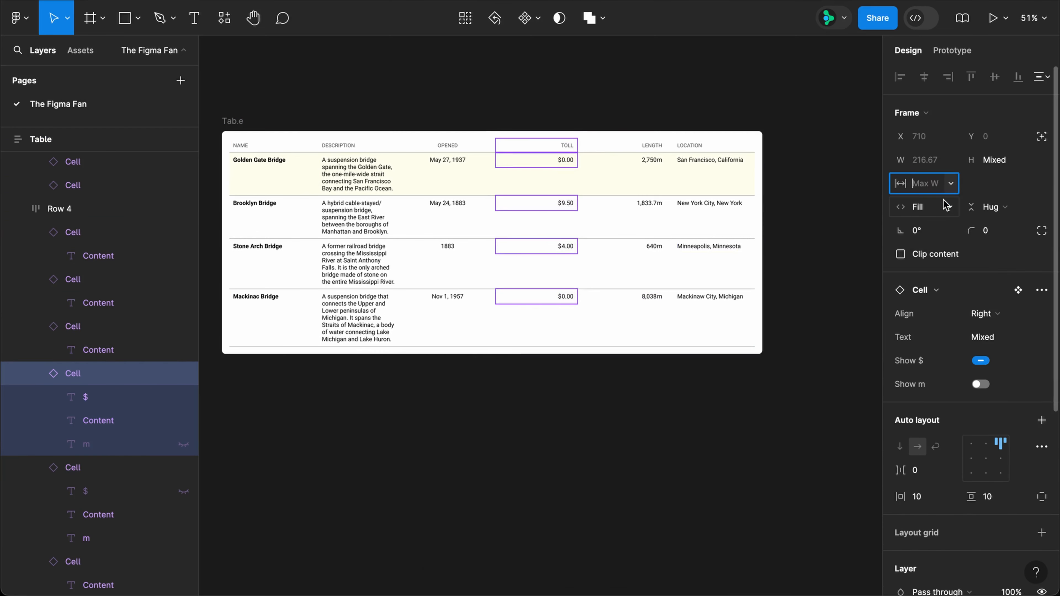
pyautogui.write('100')
pyautogui.press('Return')
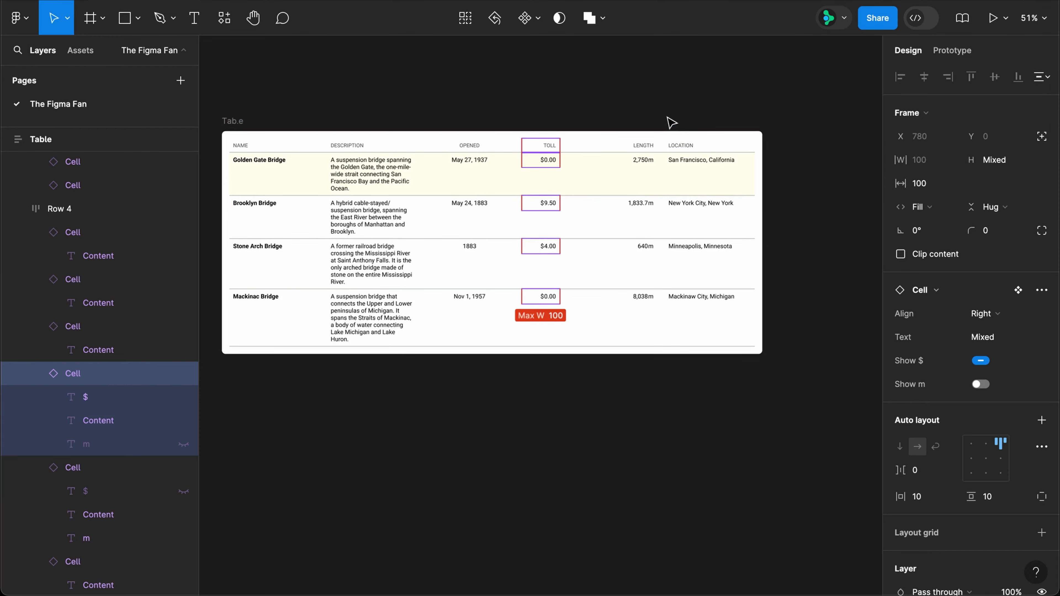
# Step: Select all five cells of the Length column and give them a maximum width of 150
pyautogui.moveTo(622, 194); pyautogui.dragTo(570, 308)
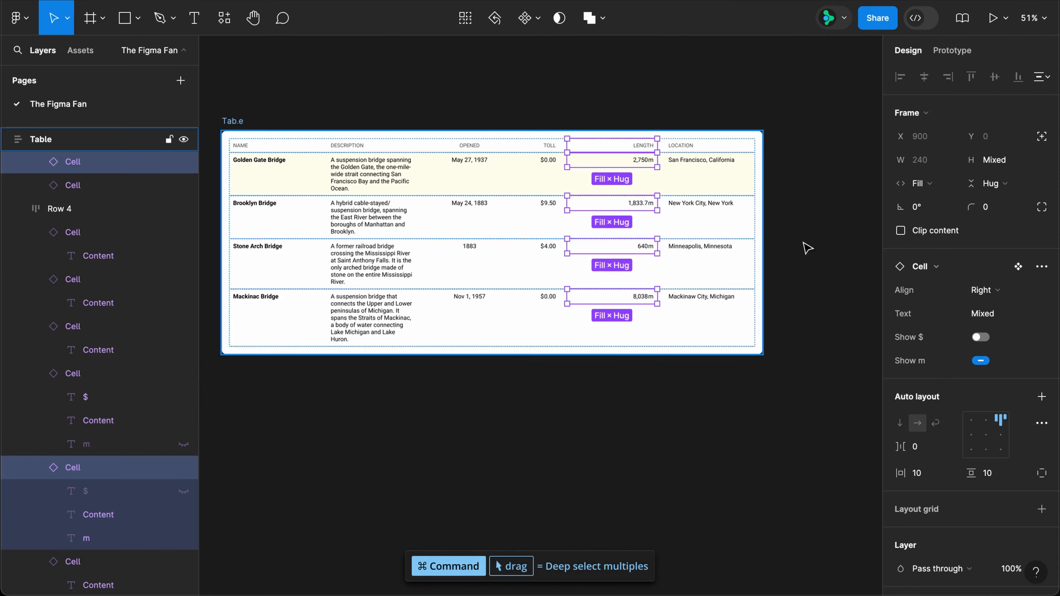
pyautogui.click(951, 160)
pyautogui.click(943, 202)
pyautogui.write('150')
pyautogui.press('Return')
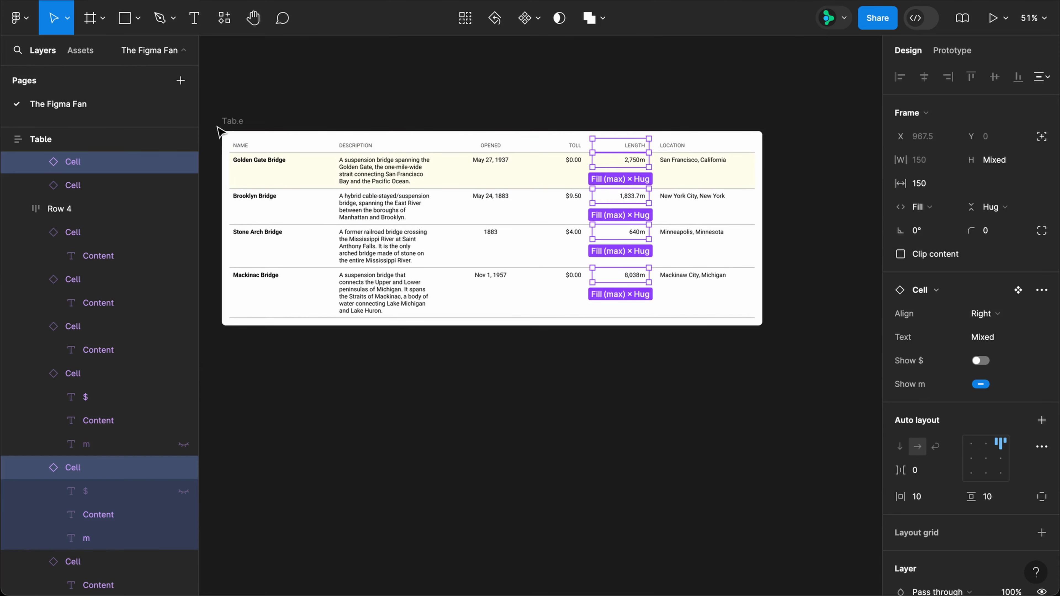
# Step: Select all five cells of the Name column and give them a maximum width of 200
pyautogui.moveTo(216, 125); pyautogui.dragTo(339, 318)
pyautogui.click(951, 160)
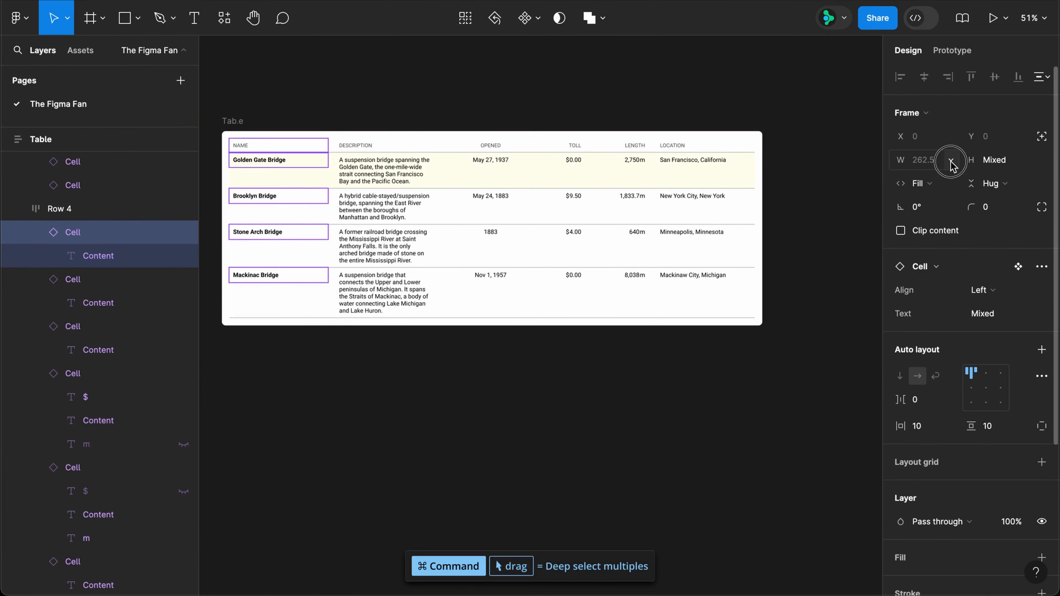
pyautogui.click(945, 202)
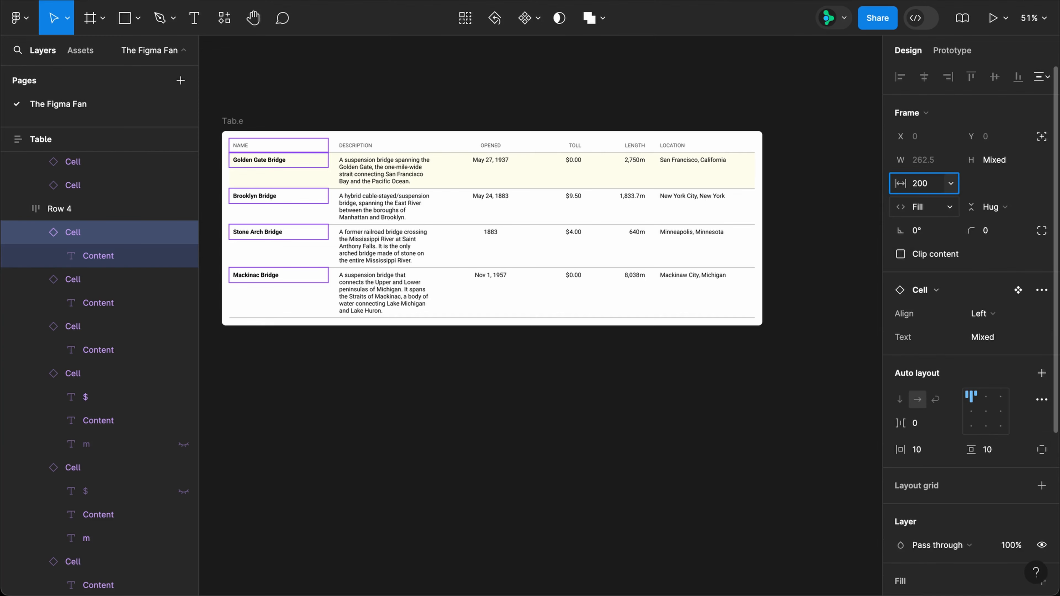
pyautogui.press('Return')
# Step: Select all five cells of the Description column and give them a minimum width of 250
pyautogui.moveTo(305, 118); pyautogui.dragTo(433, 333)
pyautogui.click(952, 160)
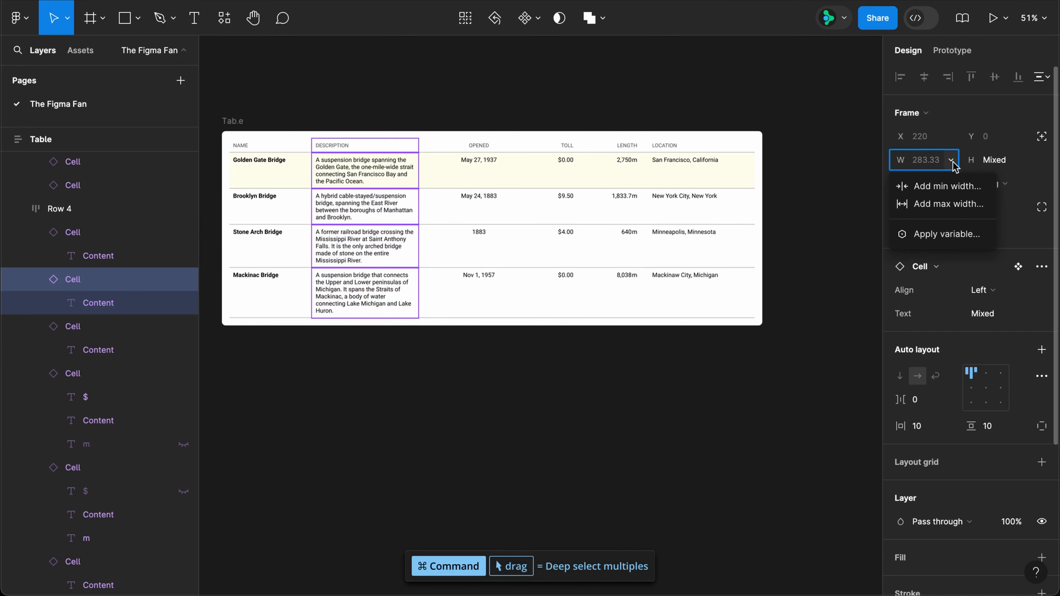
pyautogui.click(949, 186)
pyautogui.press('Return')
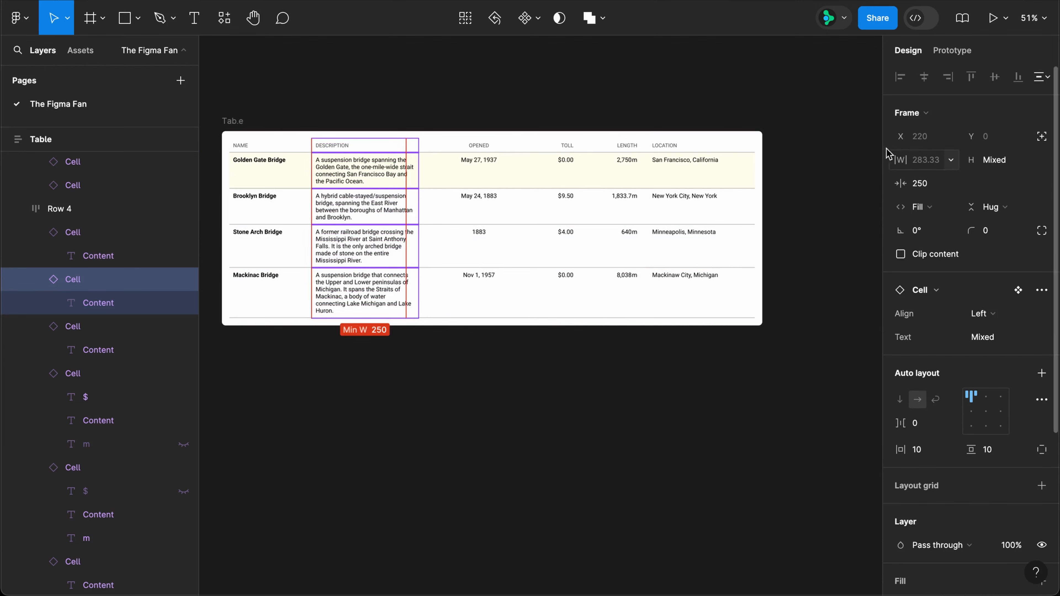
# Step: Select all five cells of the Opened column and add a minimum width to them
pyautogui.moveTo(419, 111); pyautogui.dragTo(552, 304)
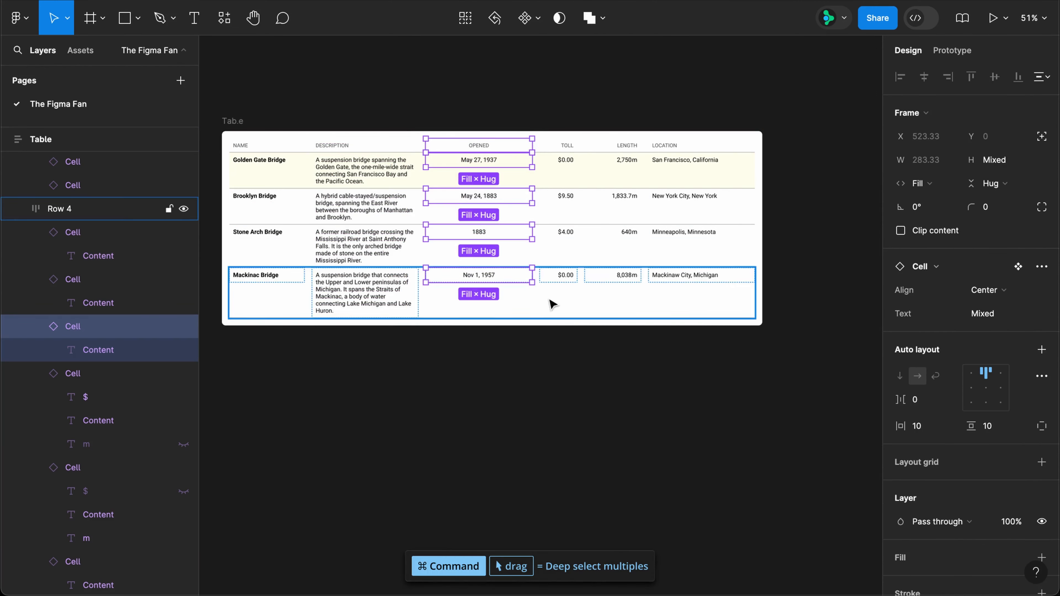
pyautogui.click(951, 161)
pyautogui.click(948, 185)
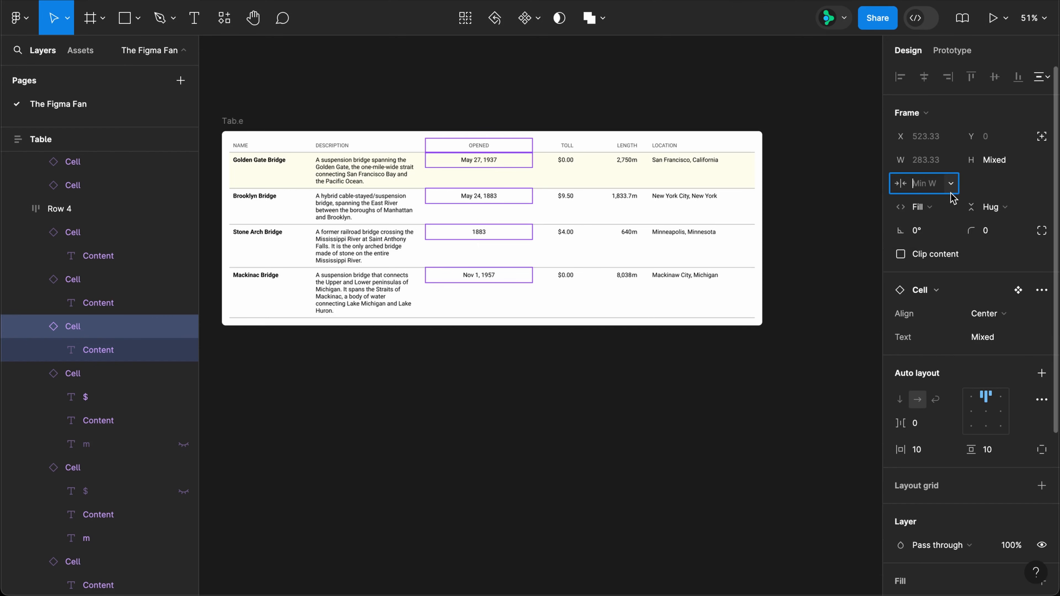
# Step: Select the Table frame and try resizing its width, ending back at 1440
pyautogui.click(255, 130)
pyautogui.moveTo(762, 187)
pyautogui.mouseDown()
pyautogui.moveTo(639, 194)
pyautogui.moveTo(608, 208)
pyautogui.moveTo(761, 204)
pyautogui.mouseUp()
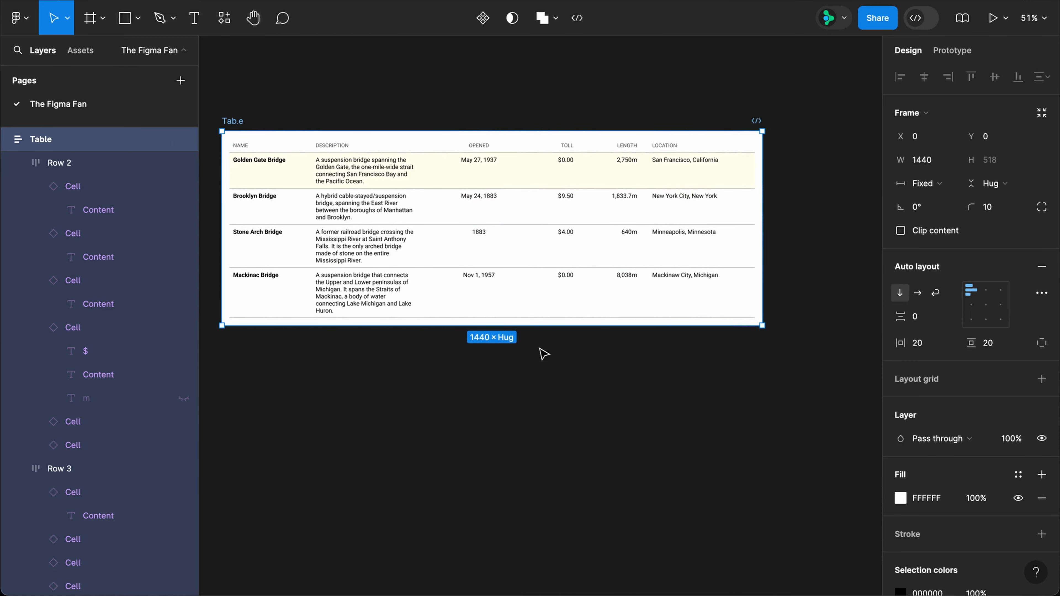
# Step: Set the text of the four Toll data cells to 10.00 and move the whole Toll column, header included, after Location
pyautogui.moveTo(592, 348); pyautogui.dragTo(527, 161)
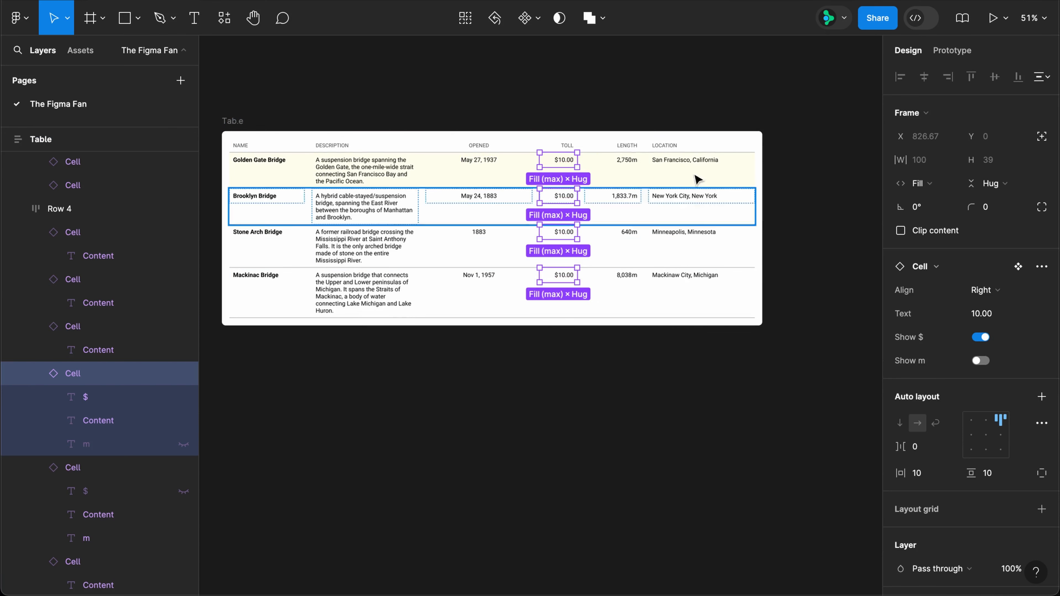
pyautogui.moveTo(580, 118); pyautogui.dragTo(518, 323)
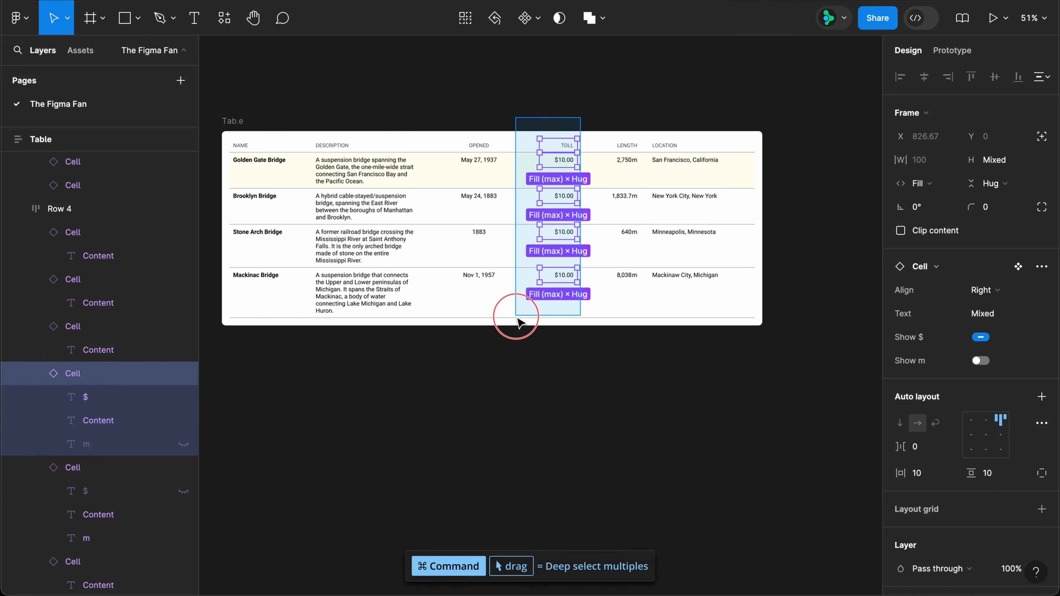
pyautogui.press('Right')
pyautogui.press('Right')
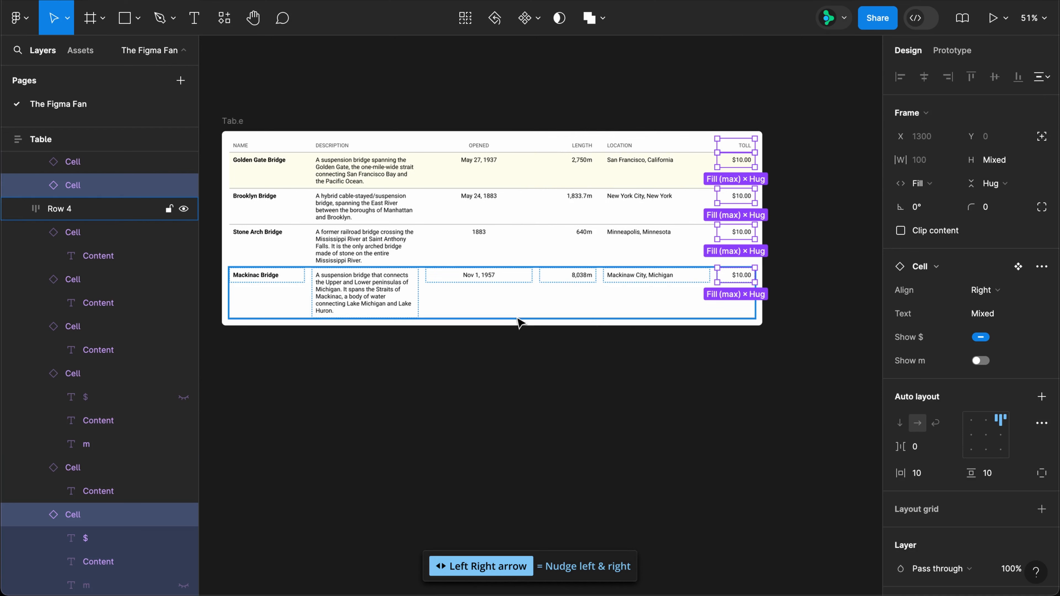
# Step: Duplicate the Toll column's cells three times within the rows and delete the three extra columns
pyautogui.press('super+d')
pyautogui.press('super+d')
pyautogui.press('super+d')
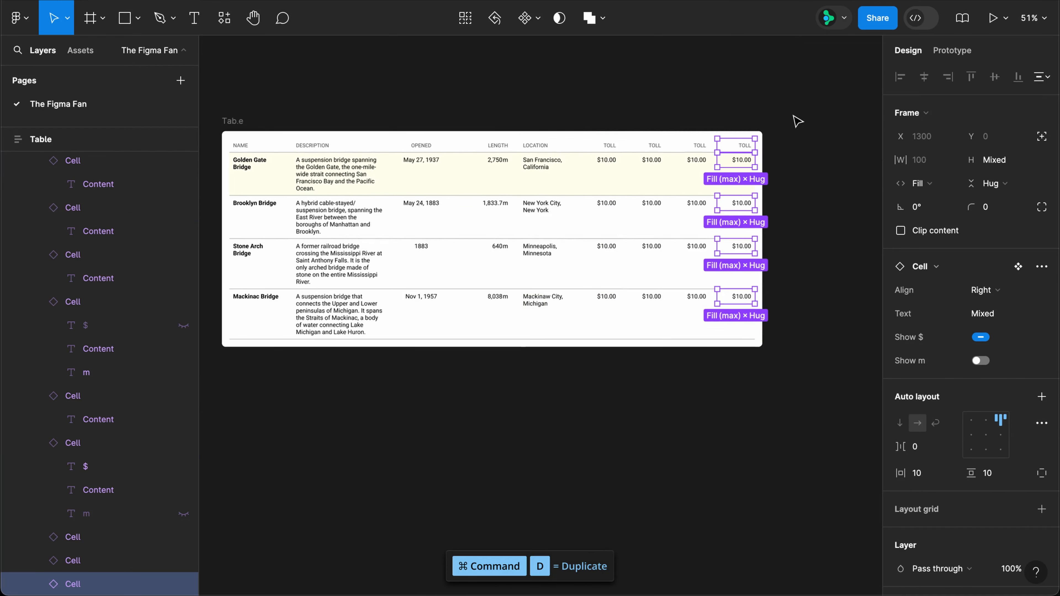
pyautogui.moveTo(792, 115); pyautogui.dragTo(625, 336)
pyautogui.press('Delete')
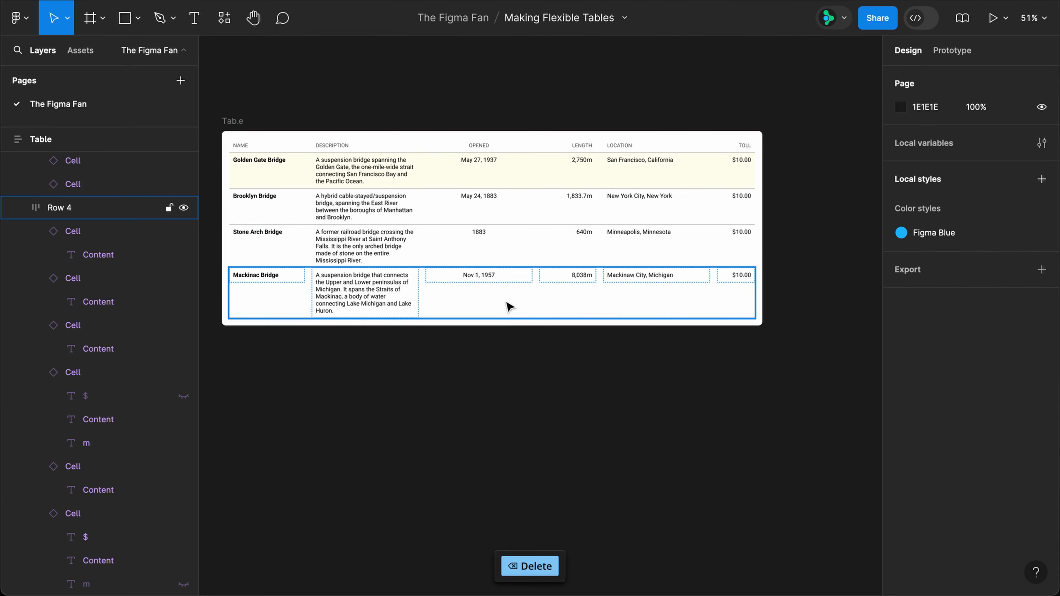
# Step: Duplicate the Mackinac Bridge row three times inside the table and delete the three copies
pyautogui.click(502, 307)
pyautogui.press('super+d')
pyautogui.press('super+d')
pyautogui.press('super+d')
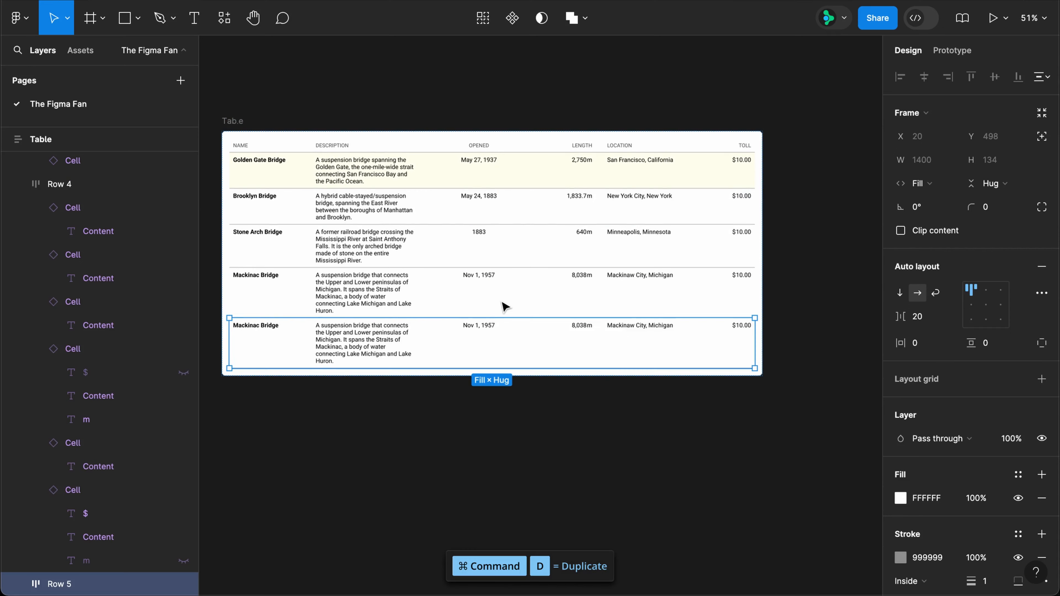
pyautogui.click(517, 338)
pyautogui.keyDown('shift'); pyautogui.click(525, 392); pyautogui.keyUp('shift')
pyautogui.keyDown('shift'); pyautogui.click(533, 442); pyautogui.keyUp('shift')
pyautogui.press('Delete')
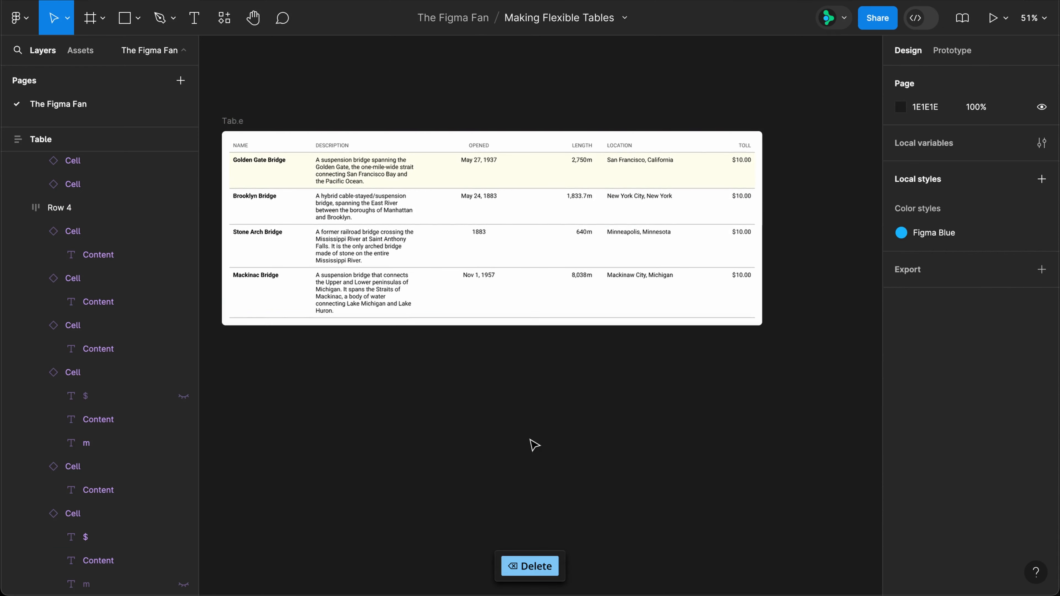
# Step: Move the Brooklyn Bridge row above Golden Gate Bridge and the Stone Arch Bridge row below Mackinac Bridge
pyautogui.click(300, 206)
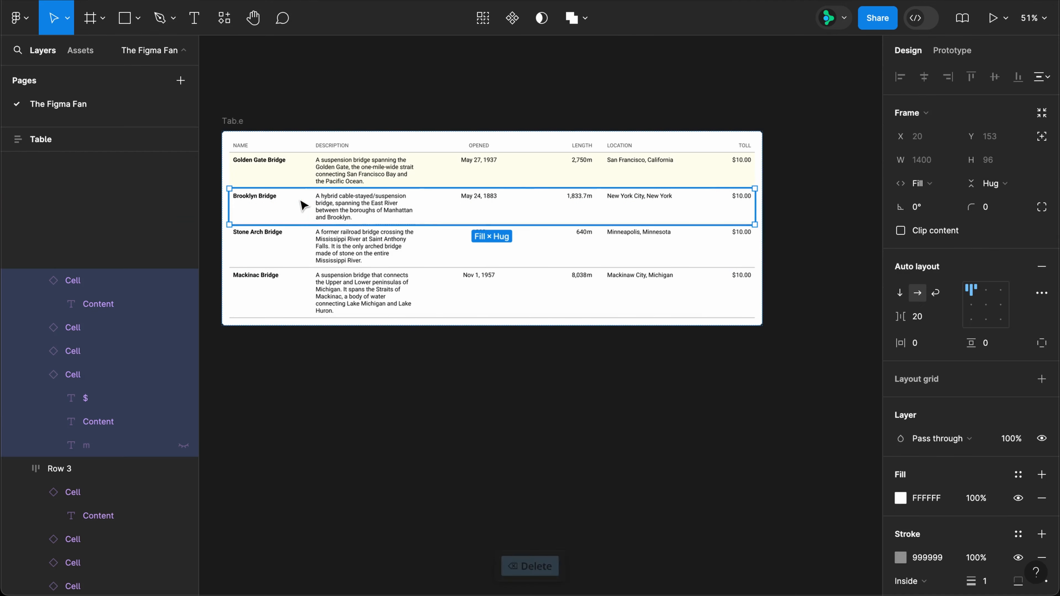
pyautogui.press('Up')
pyautogui.click(300, 236)
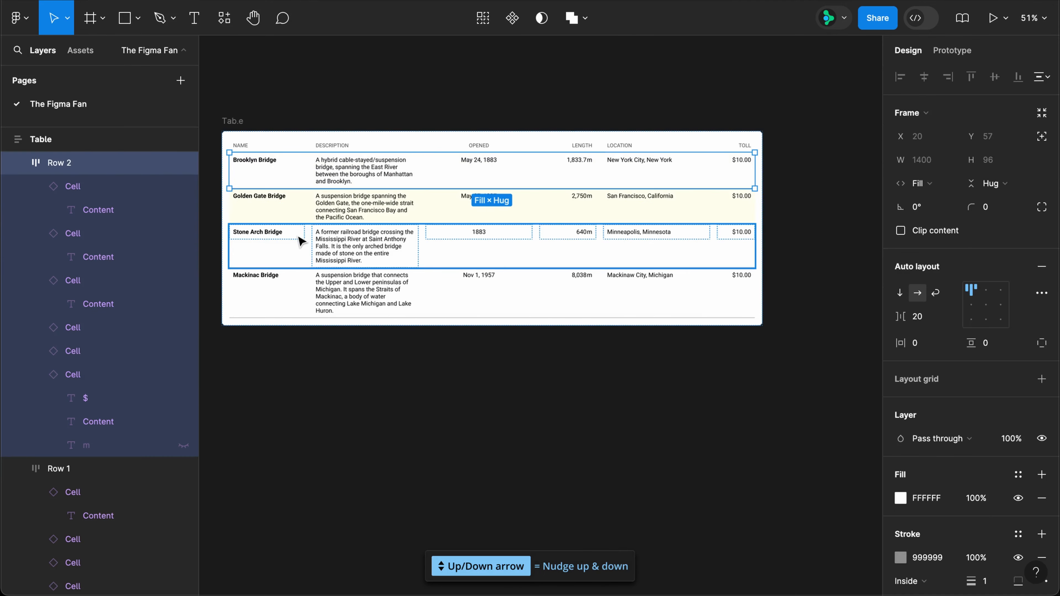
pyautogui.press('Down')
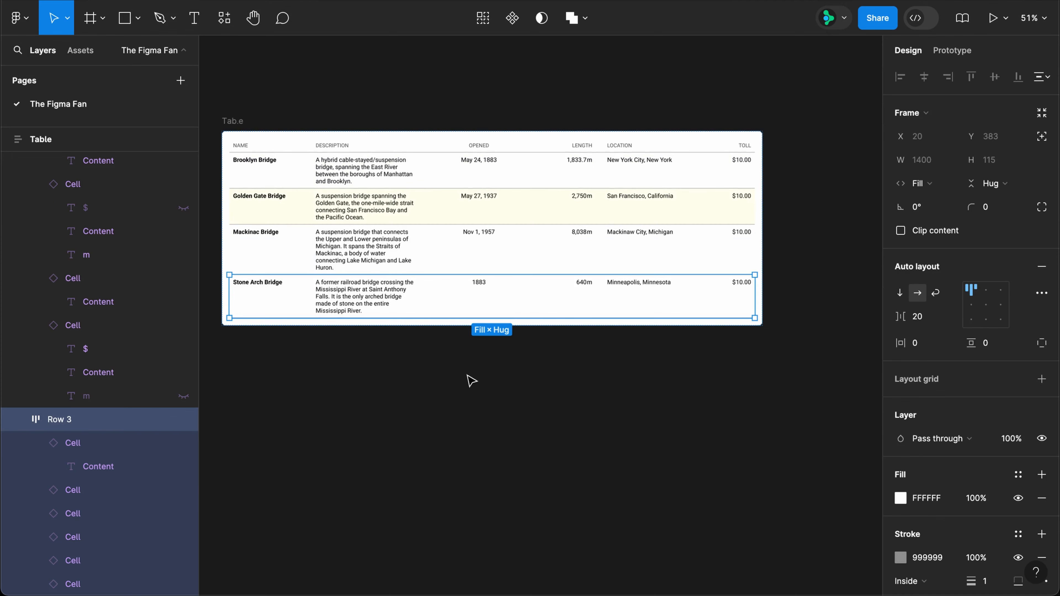
pyautogui.click(479, 390)
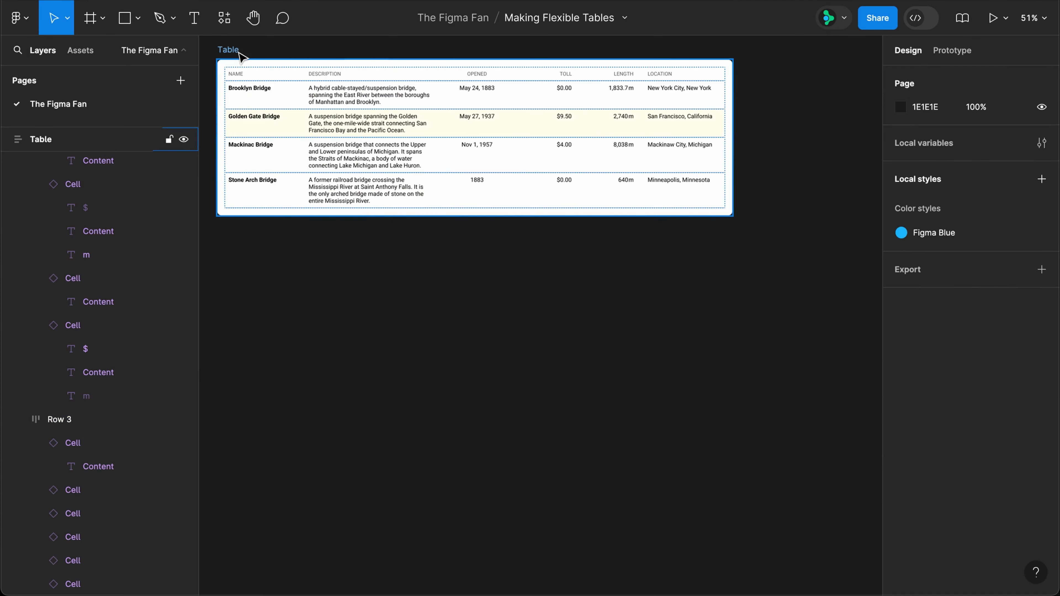
# Step: Give the Table frame a minimum width of 1000 and a maximum width of 1700
pyautogui.click(234, 48)
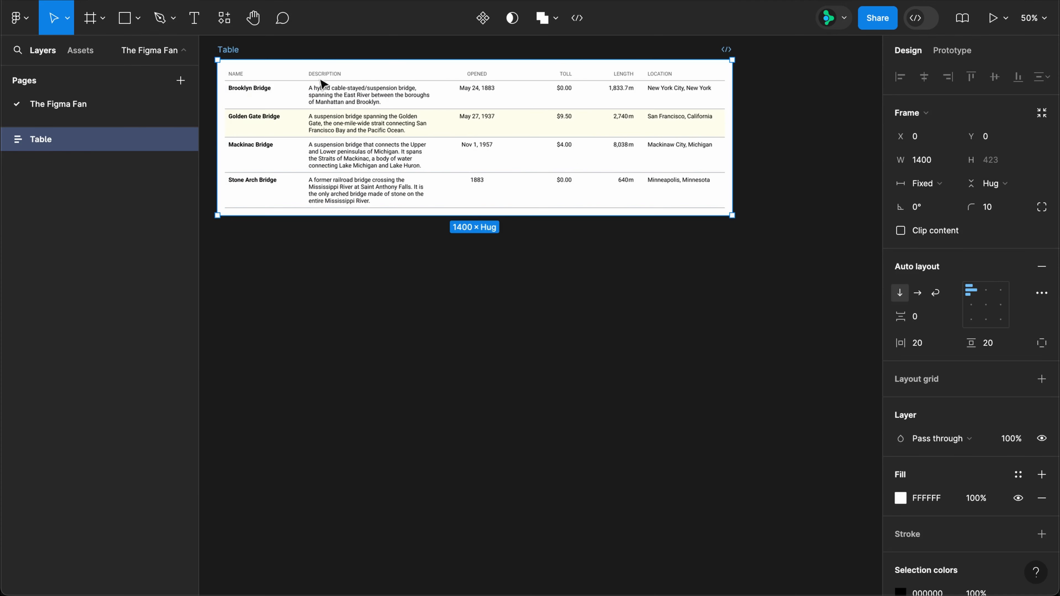
pyautogui.click(952, 162)
pyautogui.click(950, 186)
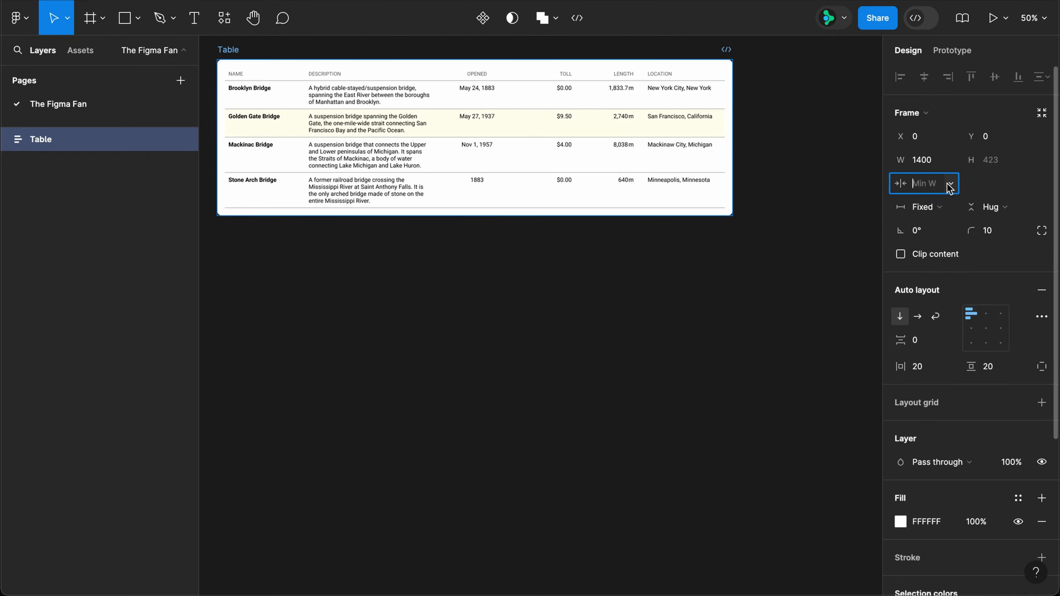
pyautogui.press('Return')
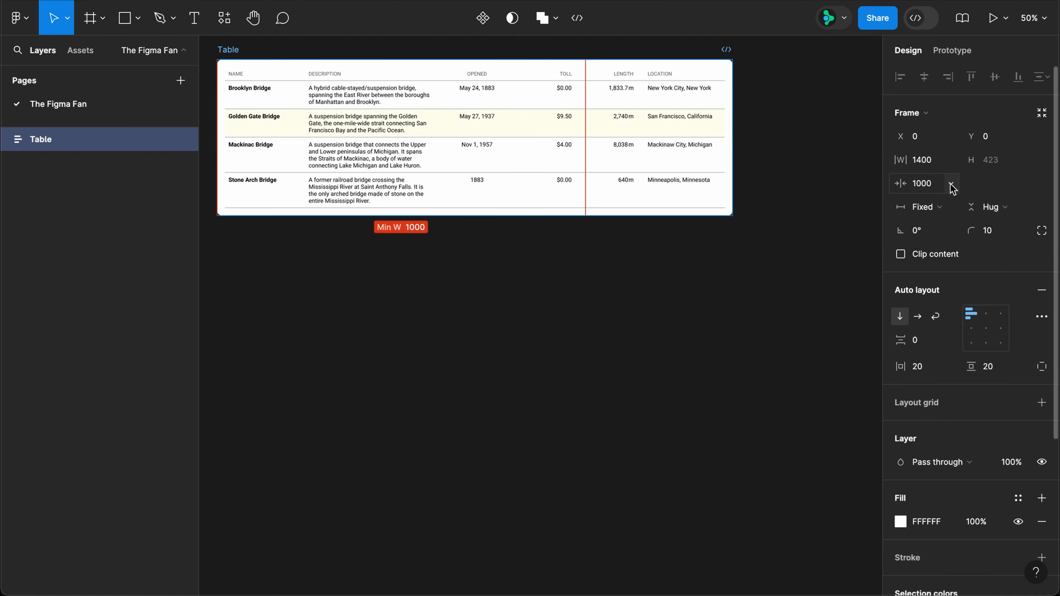
pyautogui.click(952, 162)
pyautogui.click(949, 202)
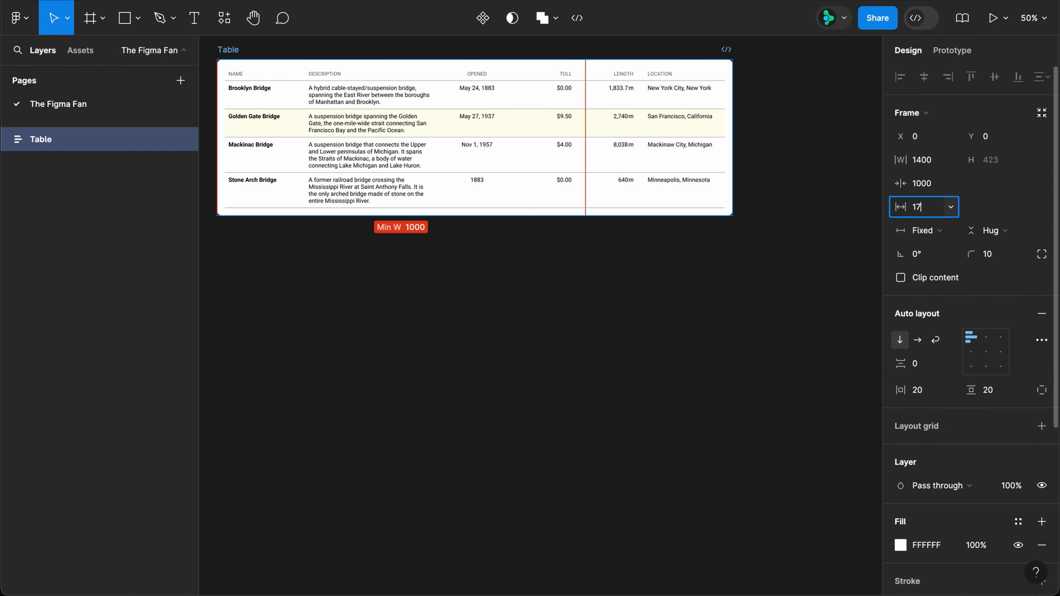
pyautogui.press('Return')
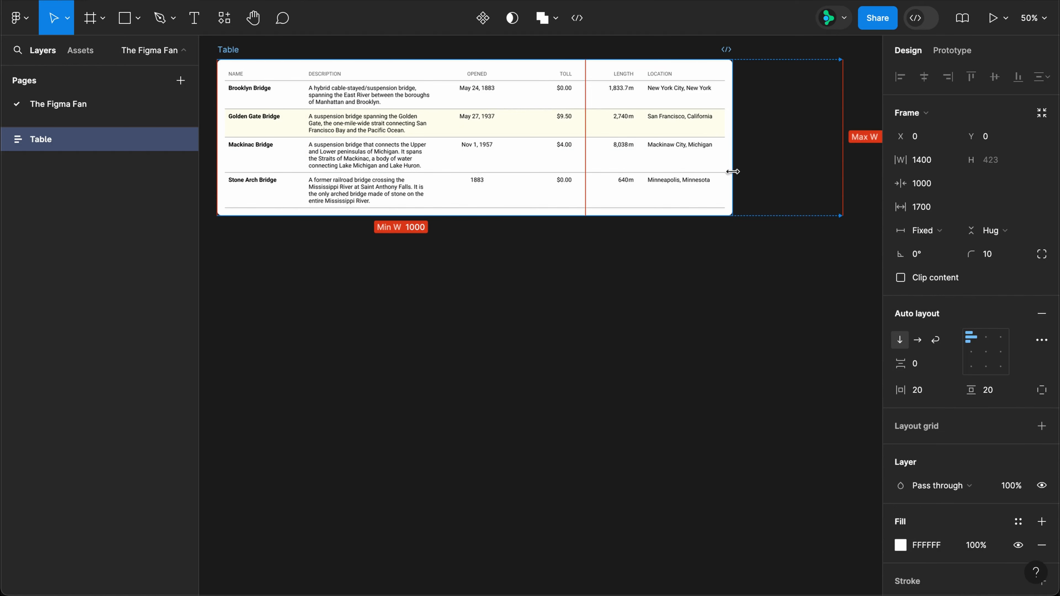
# Step: Narrow the Table frame to its minimum width of 1000 and widen it toward its 1700 maximum
pyautogui.moveTo(729, 173); pyautogui.dragTo(491, 177)
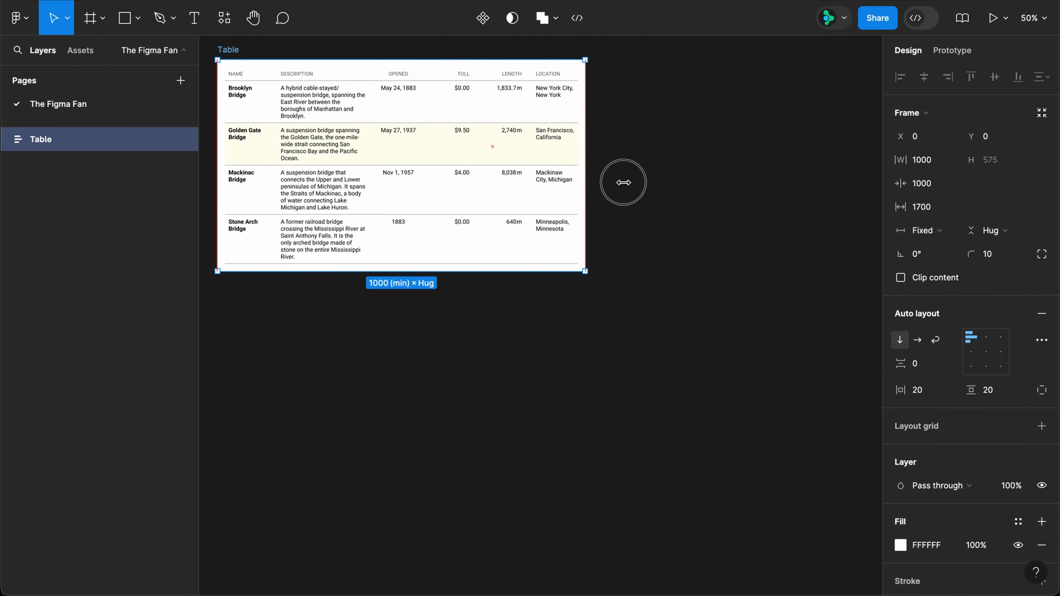
pyautogui.moveTo(624, 183); pyautogui.dragTo(549, 178)
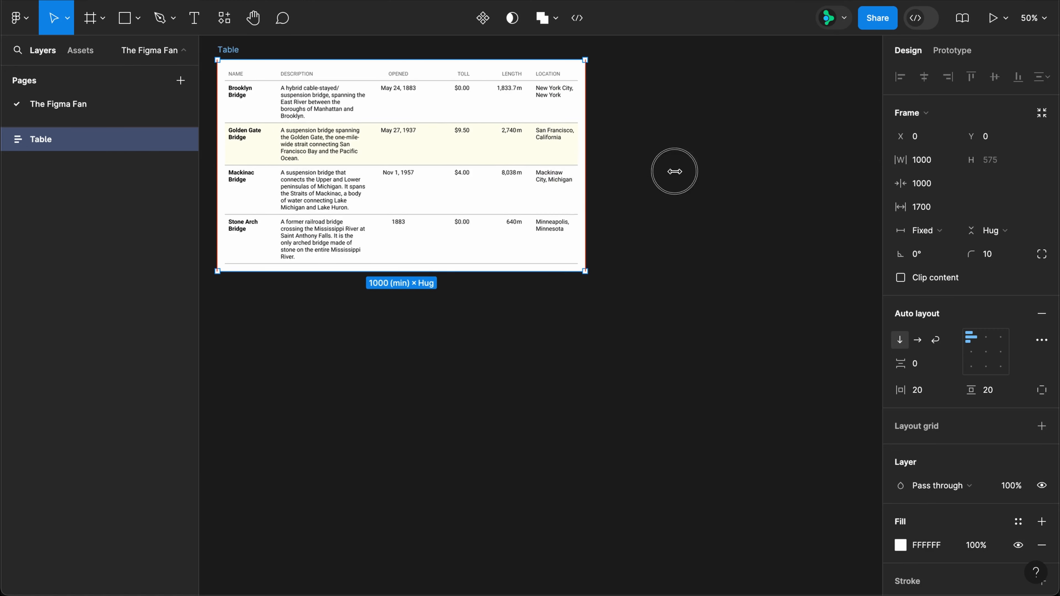
pyautogui.moveTo(674, 171); pyautogui.dragTo(859, 173)
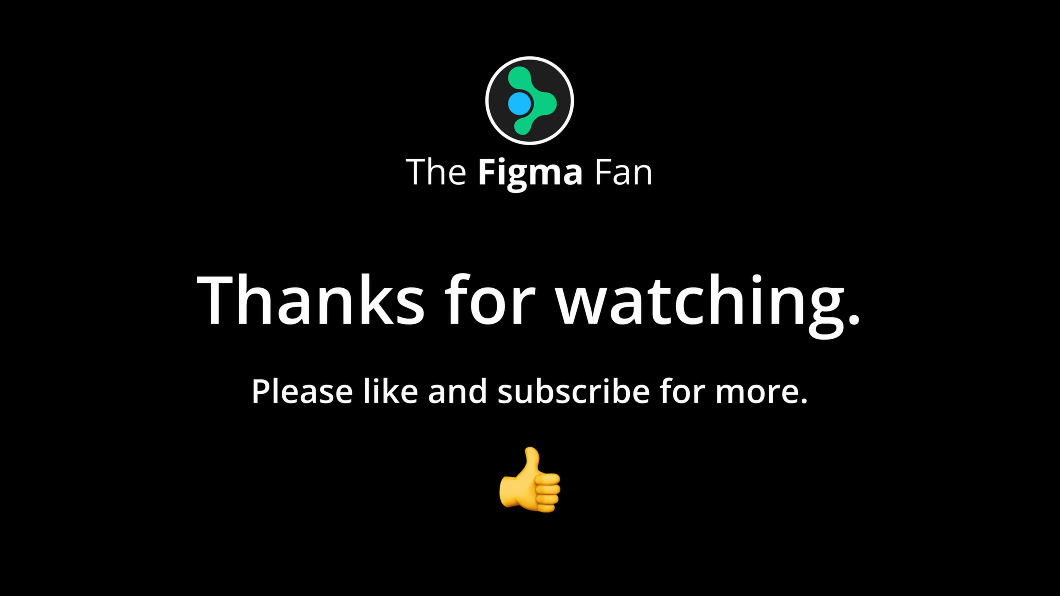